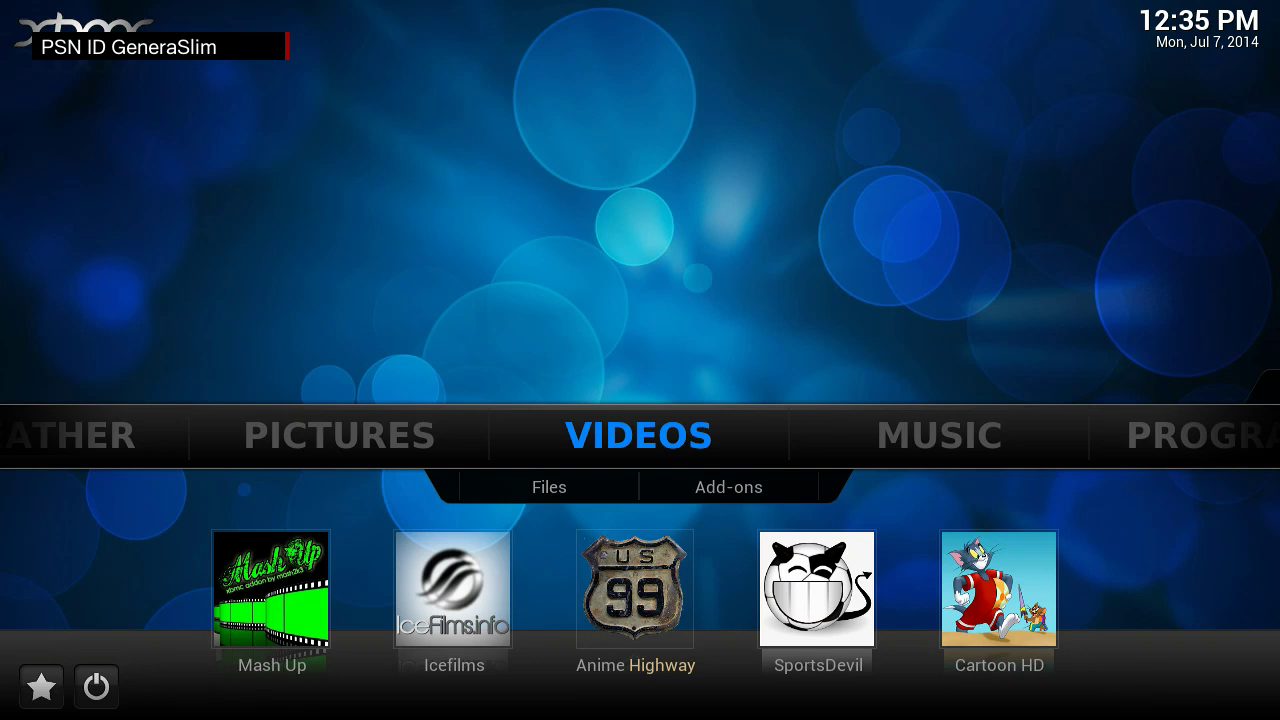
Open the File manager from the System section of the home screen
key(Right)
key(Right)
key(Right)
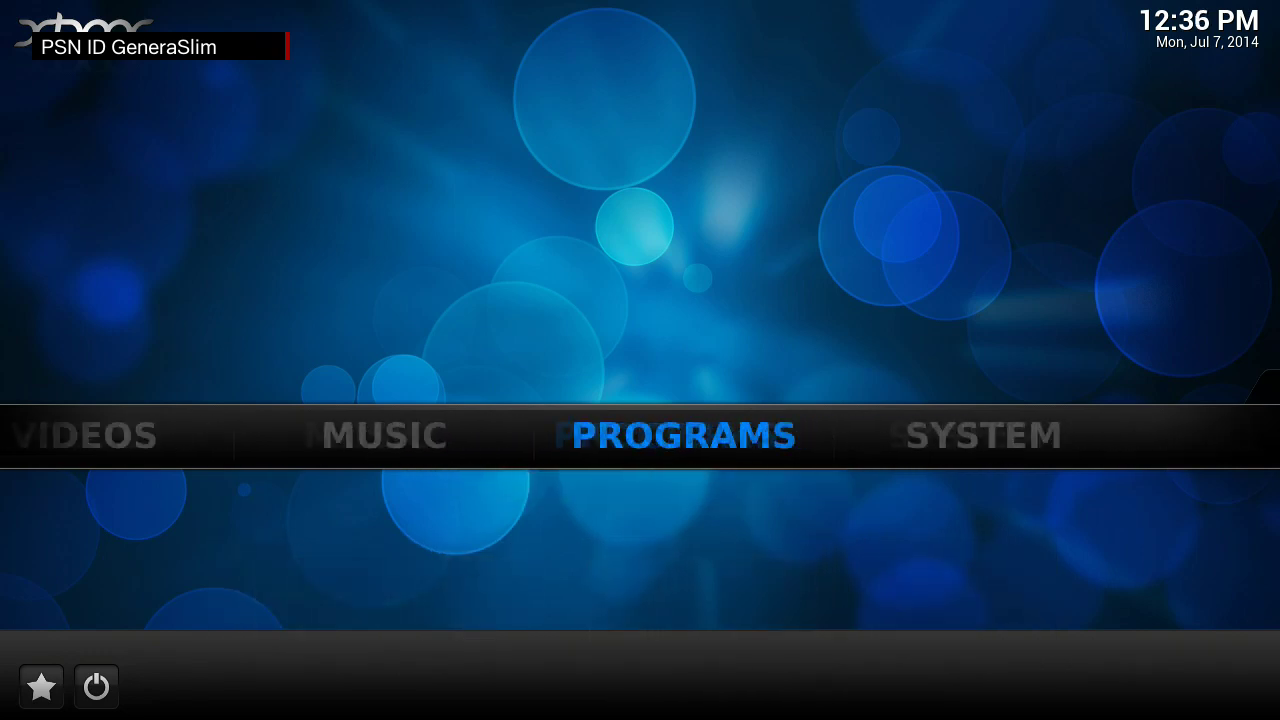
key(Down)
key(Right)
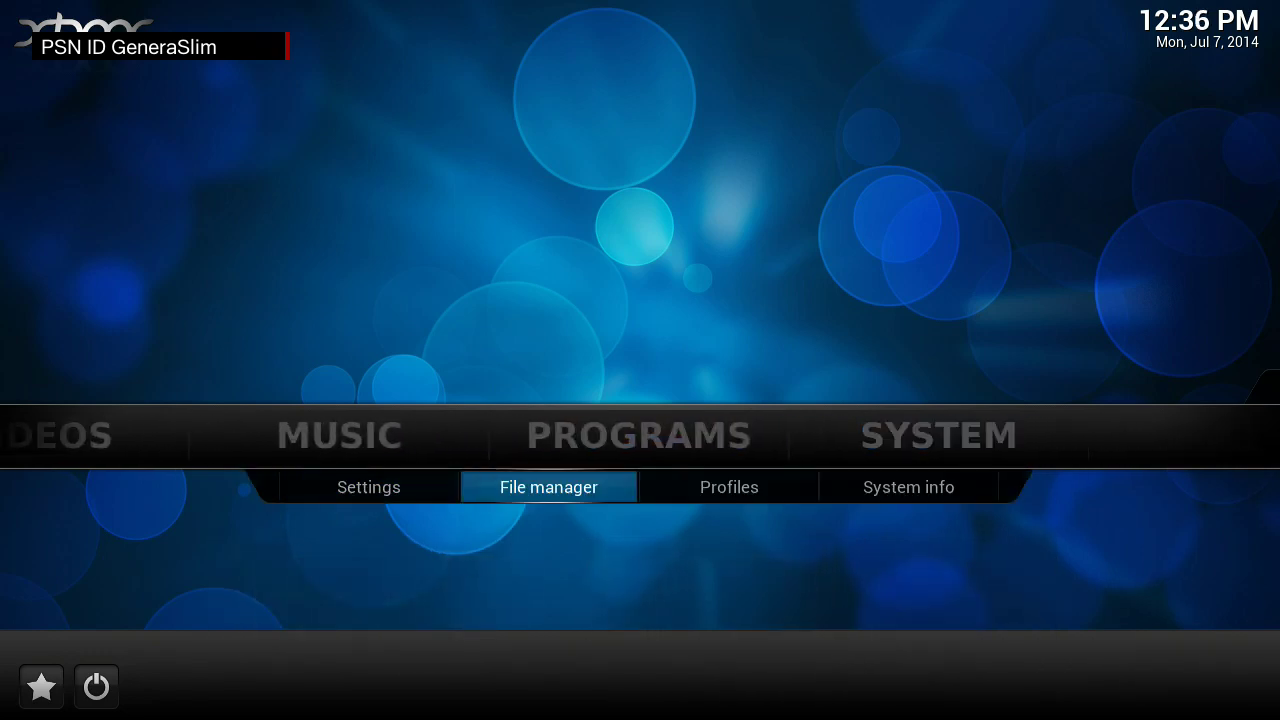
key(Return)
Start adding a new files source in the file manager
key(Down)
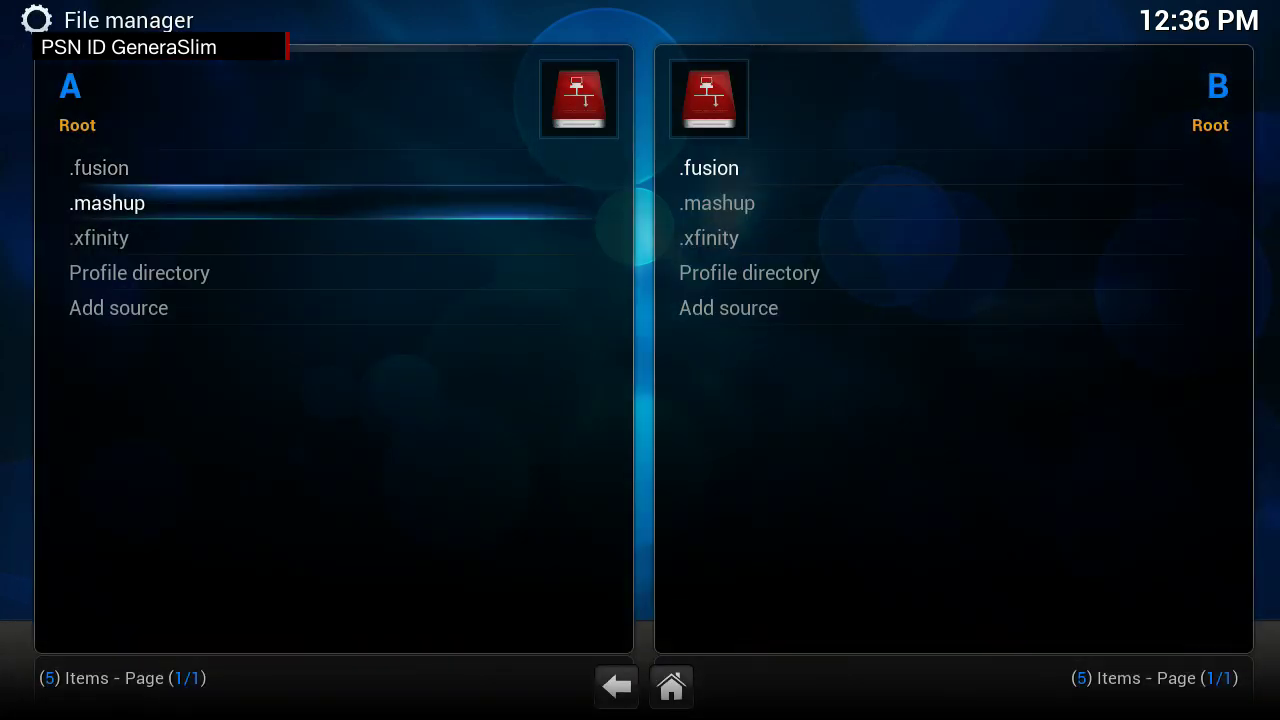
key(Down)
key(Down)
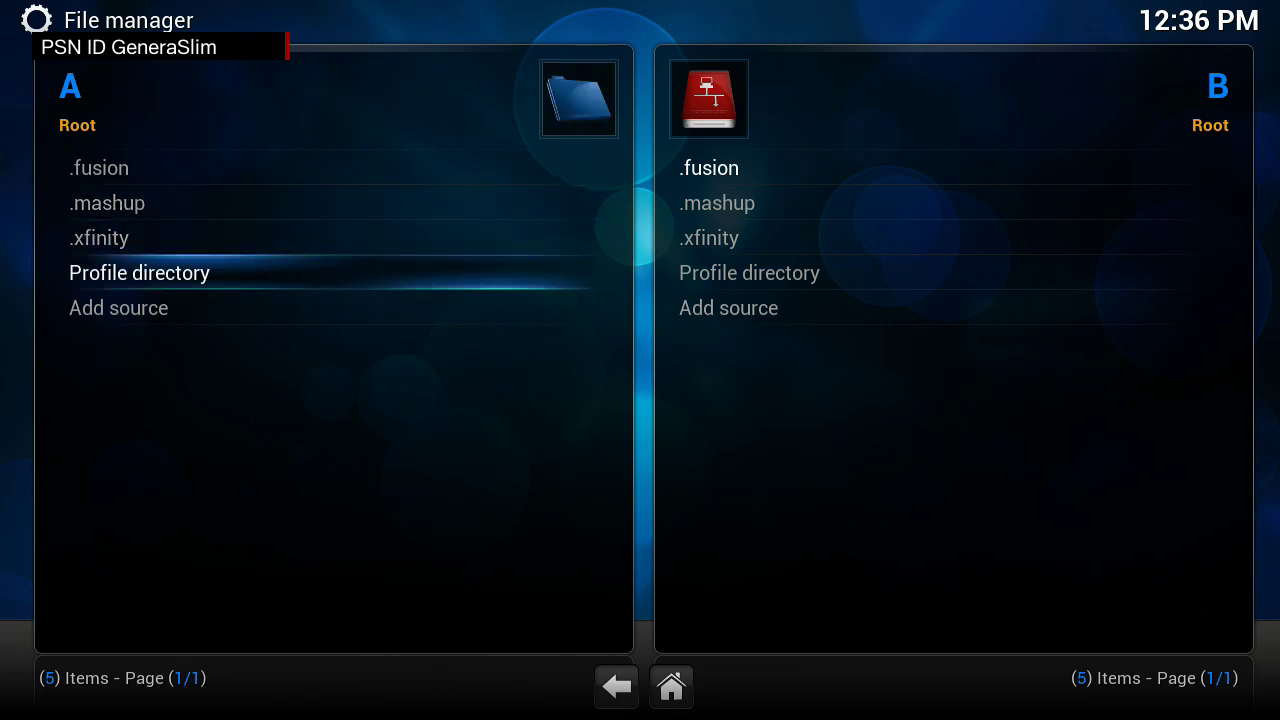
key(Down)
key(Return)
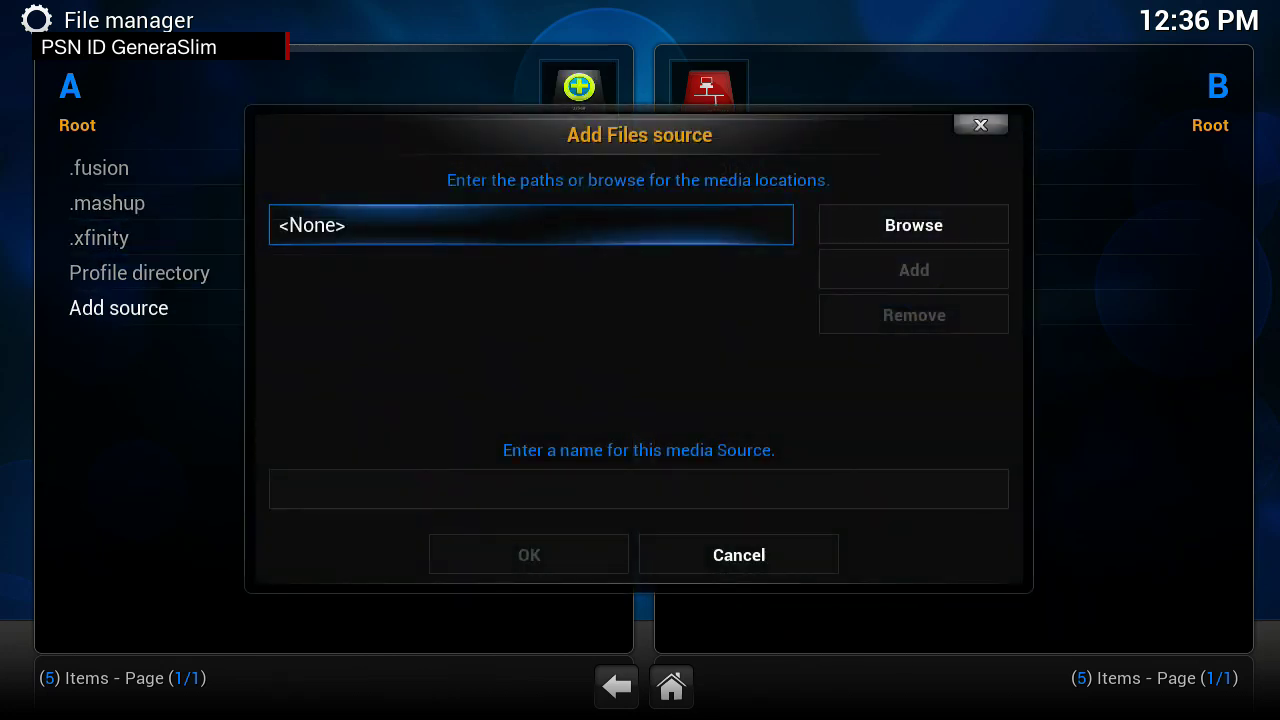
Open the media location path for editing and begin it with "http:"
key(Return)
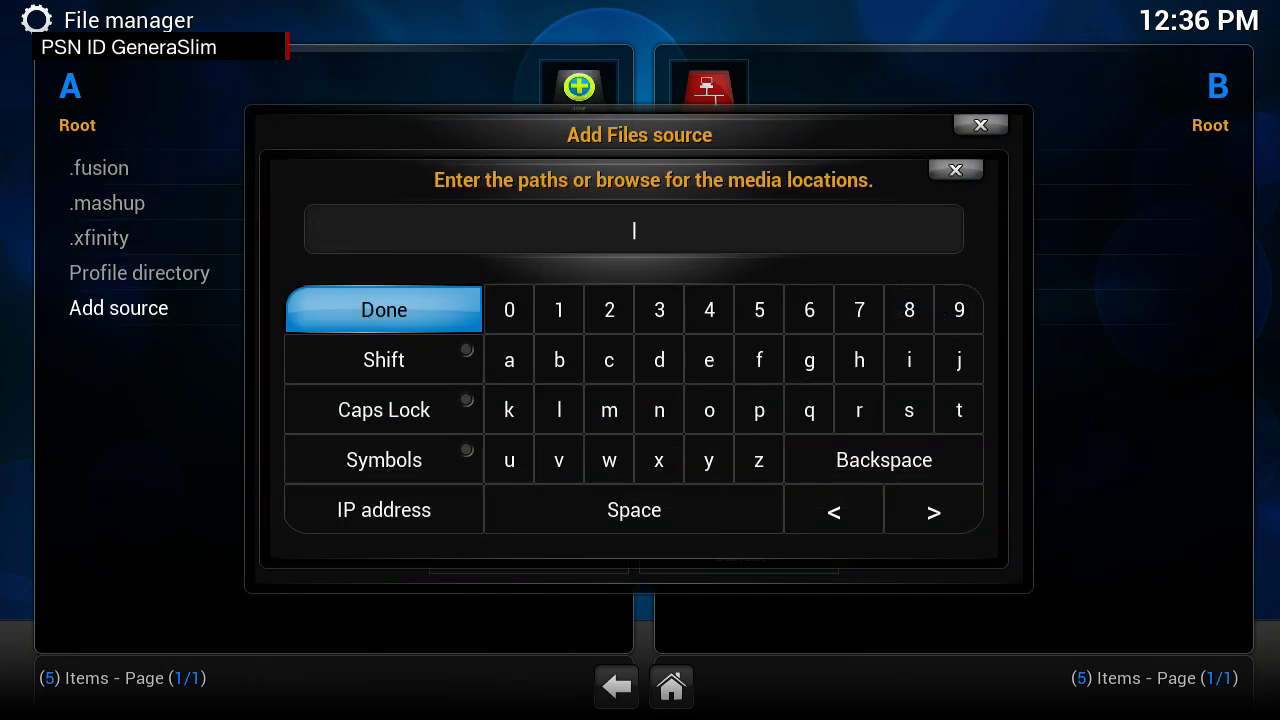
text(http)
key(Down)
key(Down)
key(Down)
key(Return)
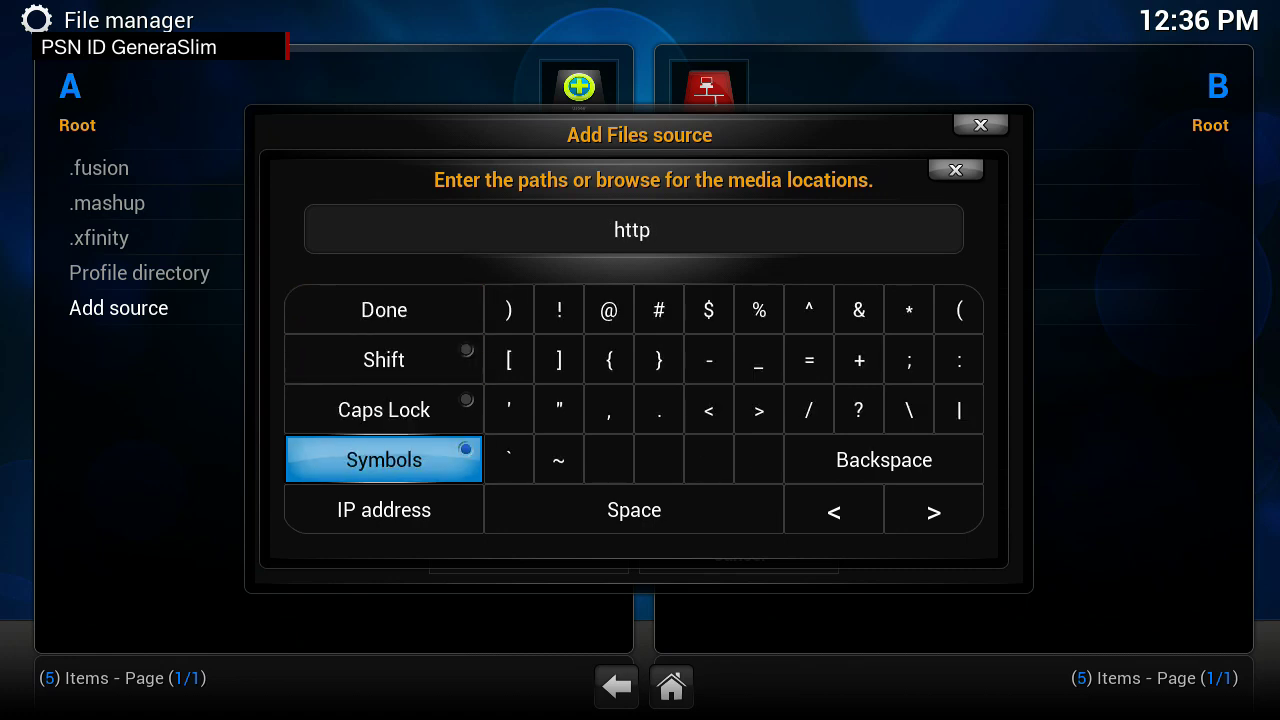
key(Left)
key(Up)
key(Up)
key(Right)
key(Right)
key(Right)
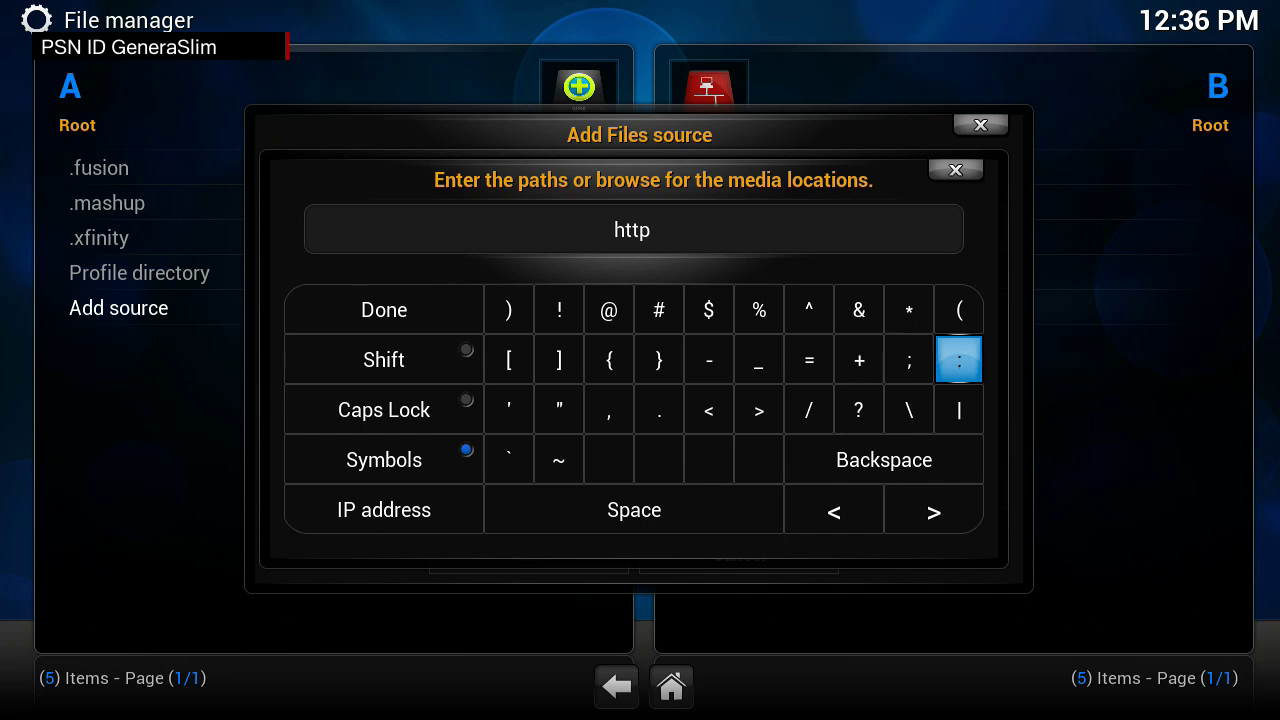
key(Return)
key(Right)
key(Down)
key(Down)
key(Return)
key(Left)
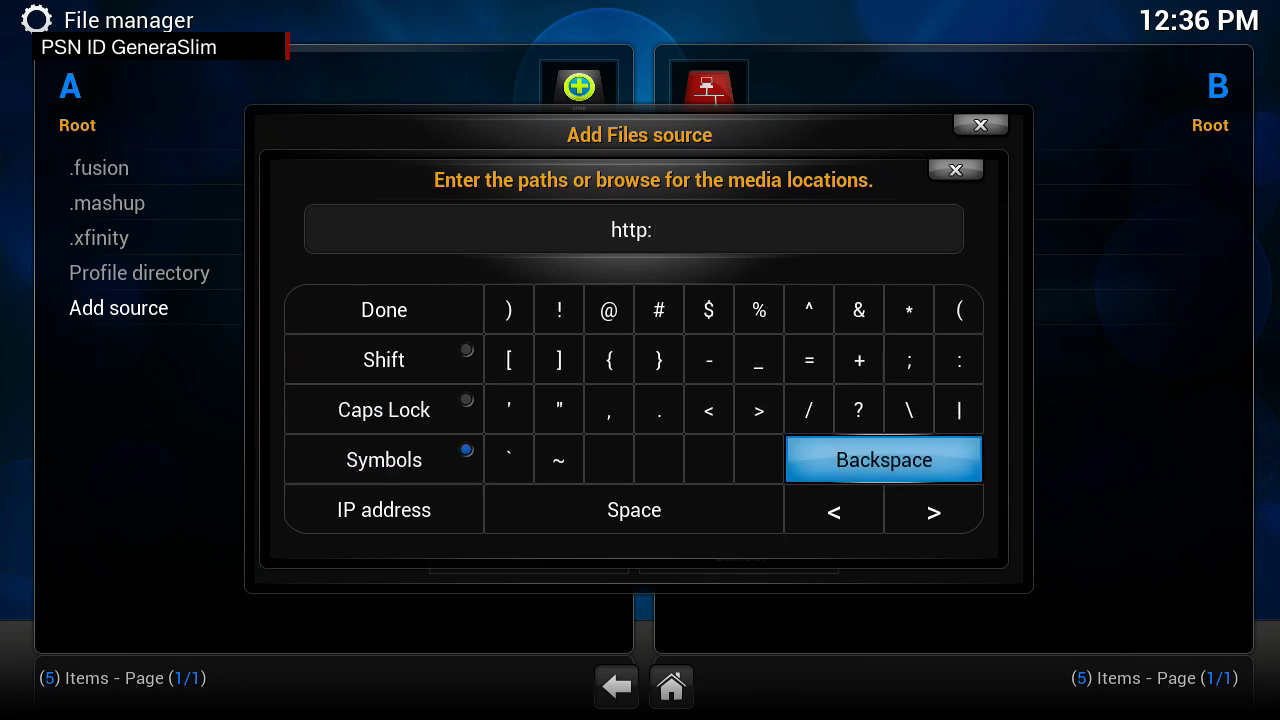
key(Up)
key(Return)
key(Right)
key(Down)
key(Right)
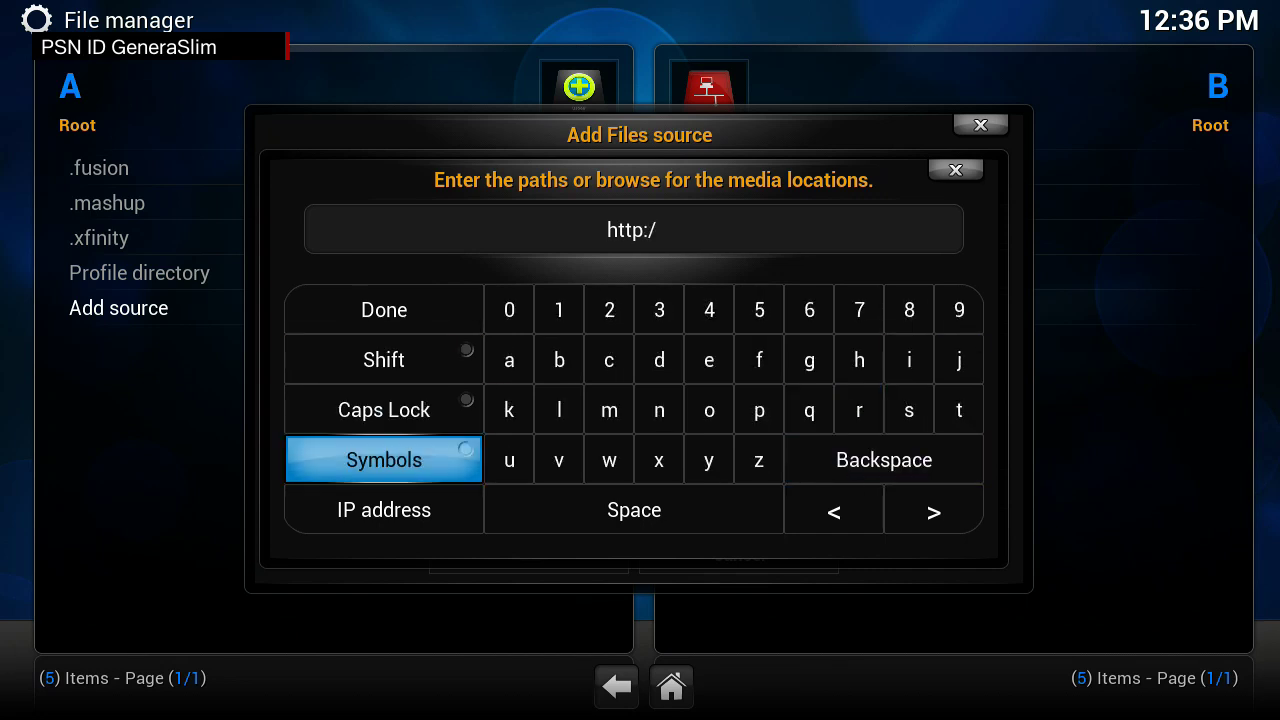
key(Return)
key(Left)
key(Up)
key(Return)
key(Down)
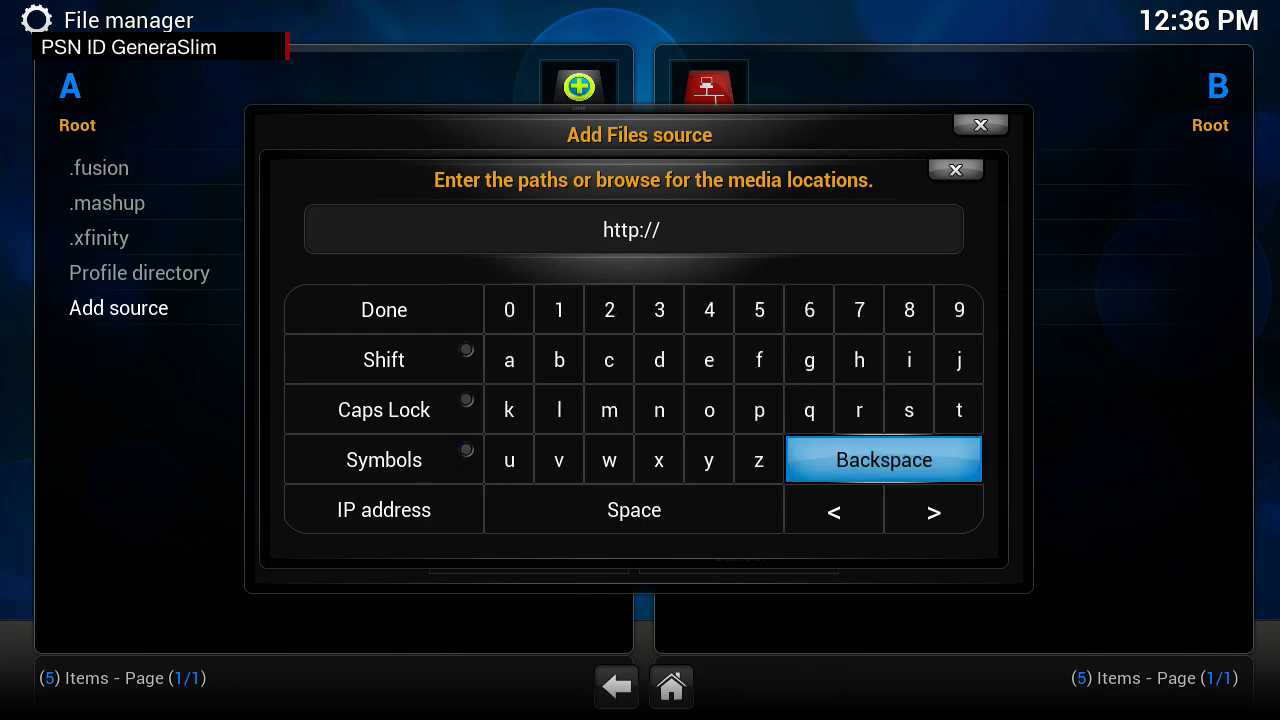
key(Right)
key(Up)
key(Right)
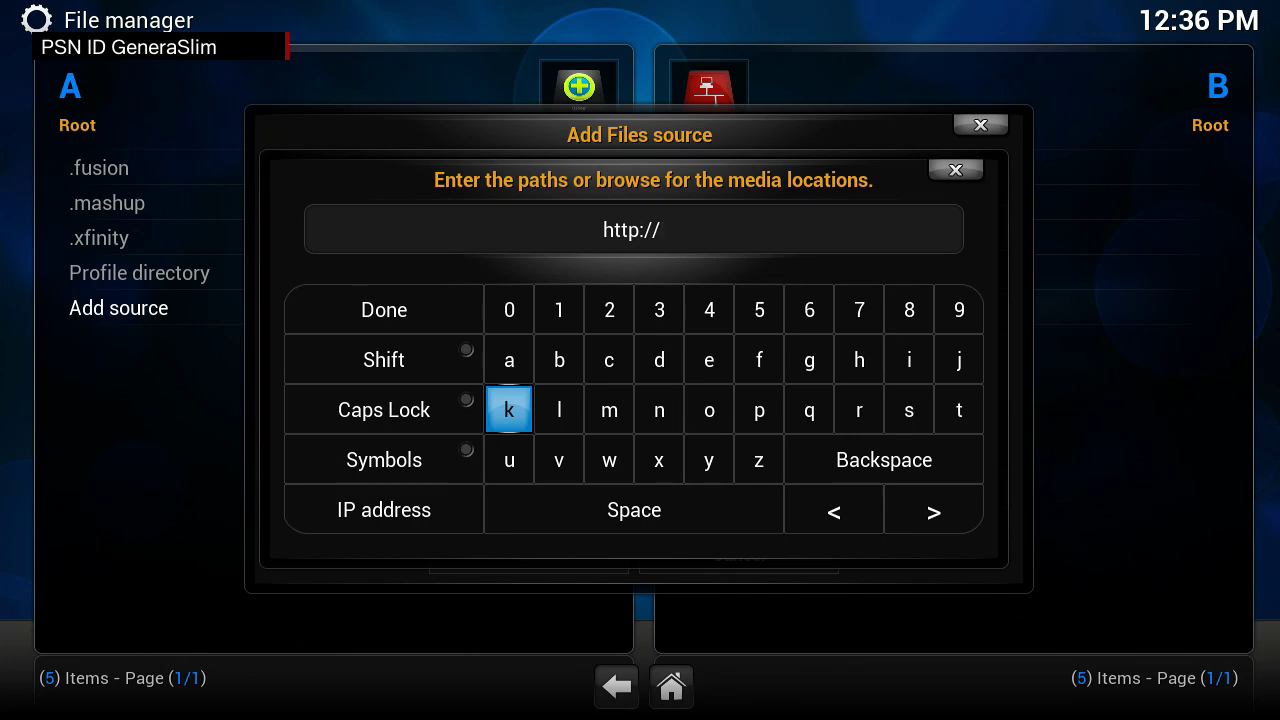
text(srp.nu)
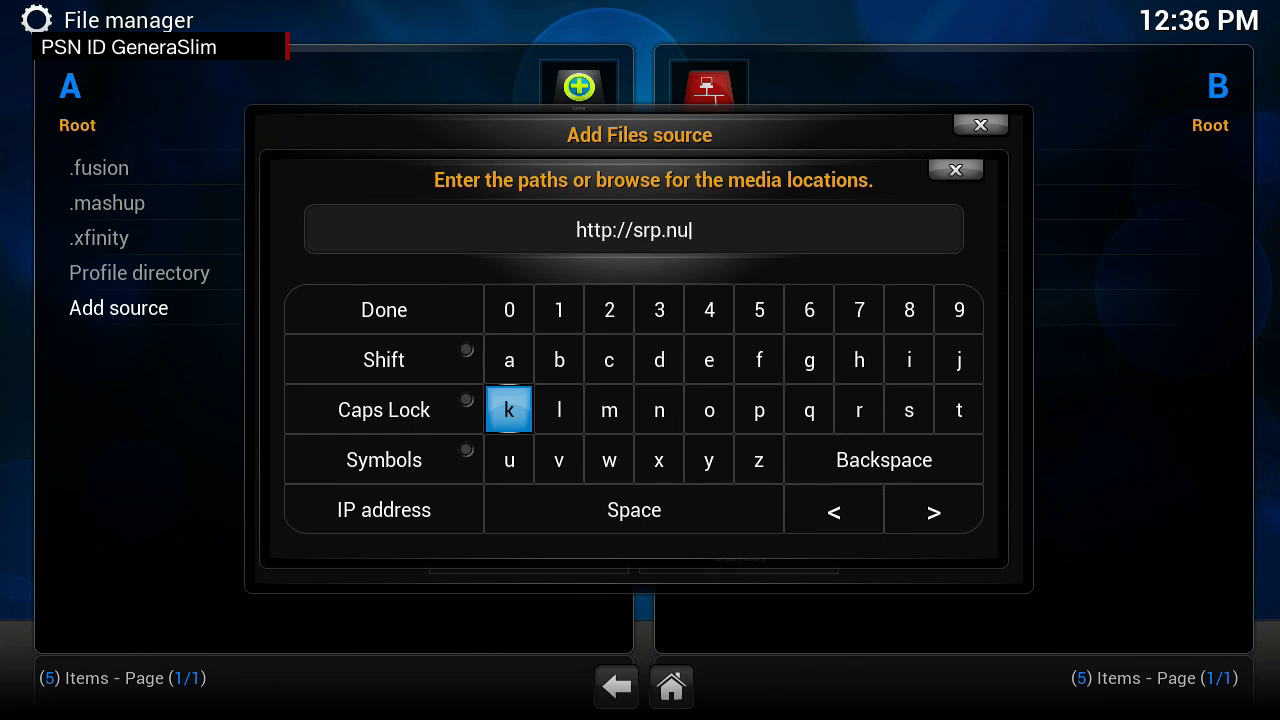
key(Down)
key(Left)
key(Return)
key(Left)
key(Up)
key(Return)
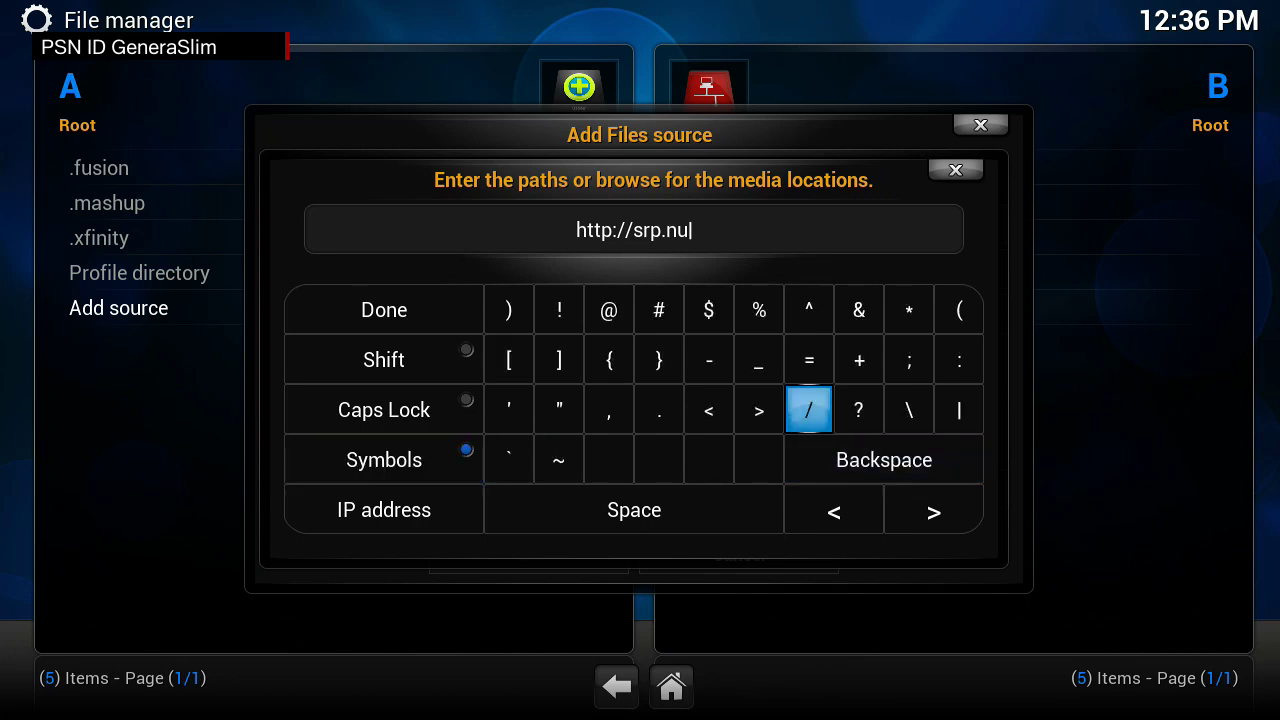
key(Right)
key(Right)
key(Right)
key(Right)
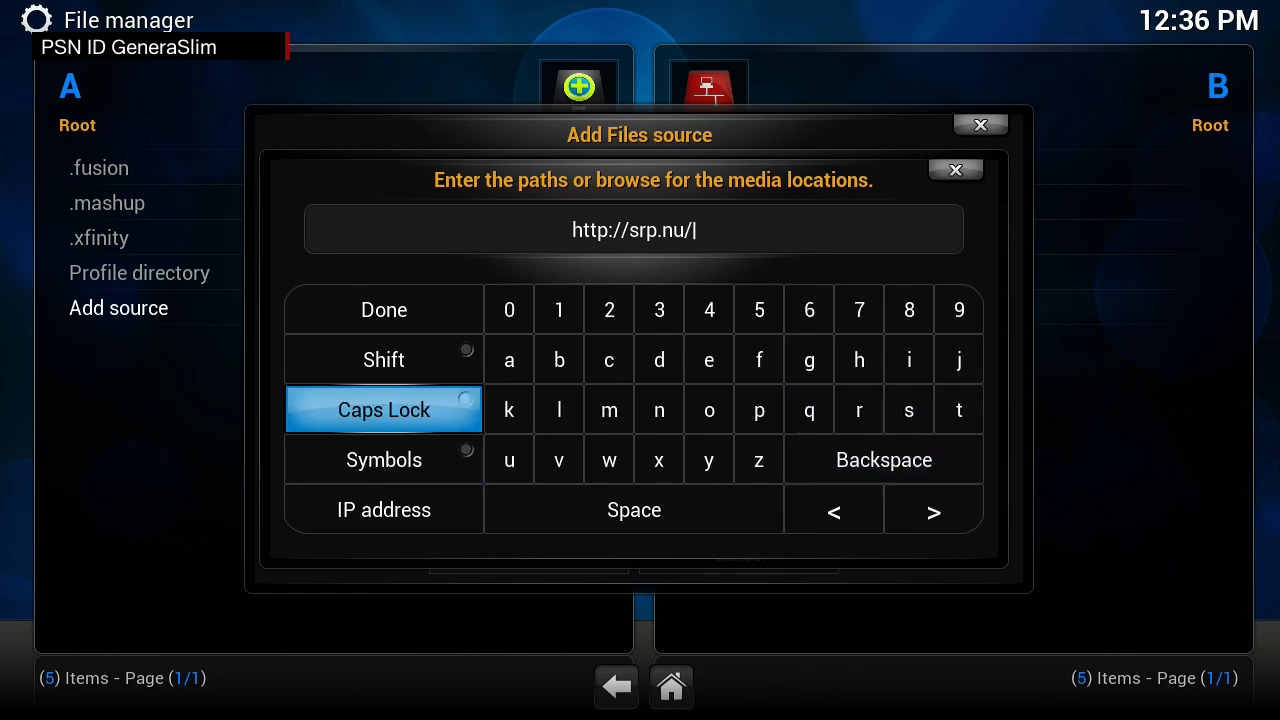
key(Up)
key(Up)
key(Return)
Name the media source ".superrepo" and save the new source
key(Down)
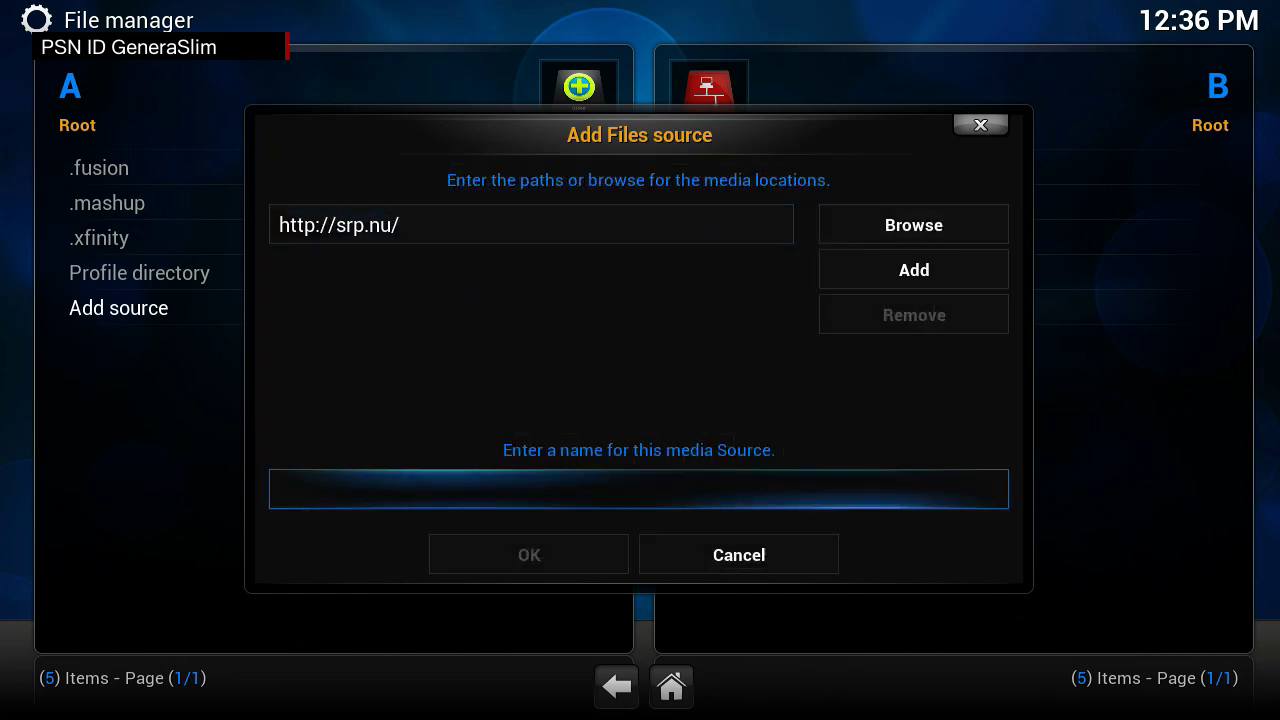
key(Return)
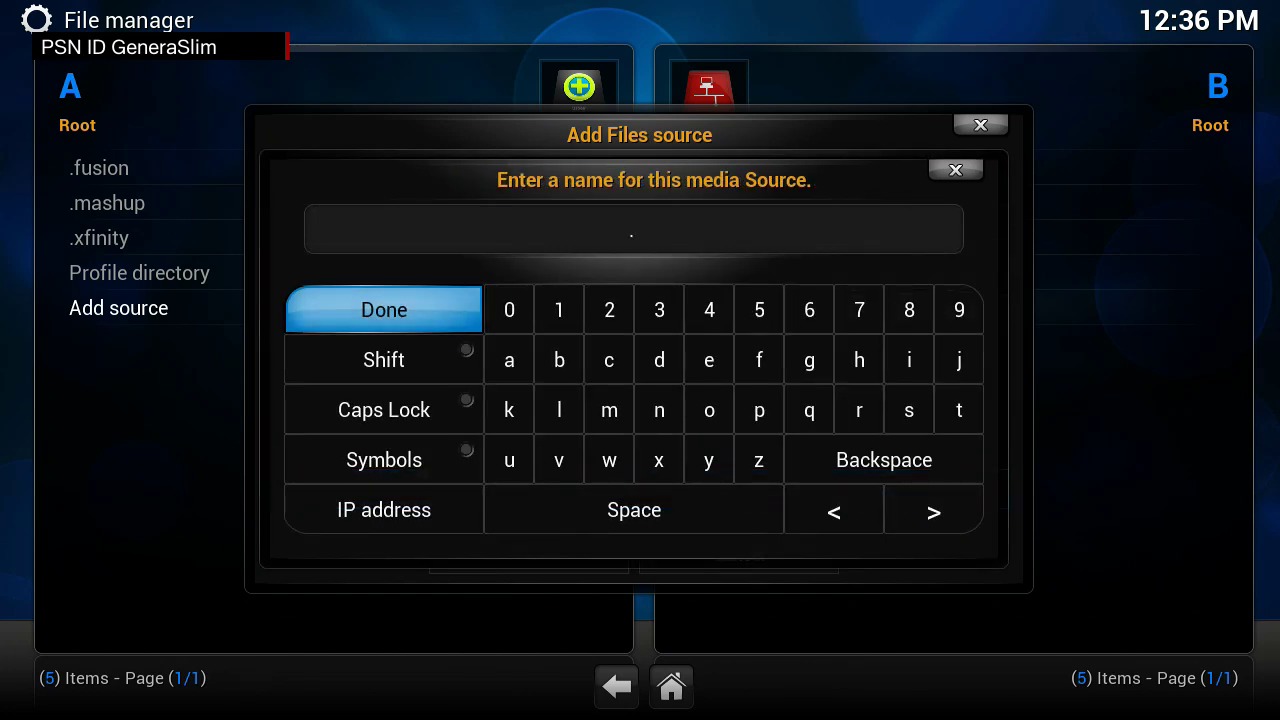
key(Down)
key(Down)
key(Down)
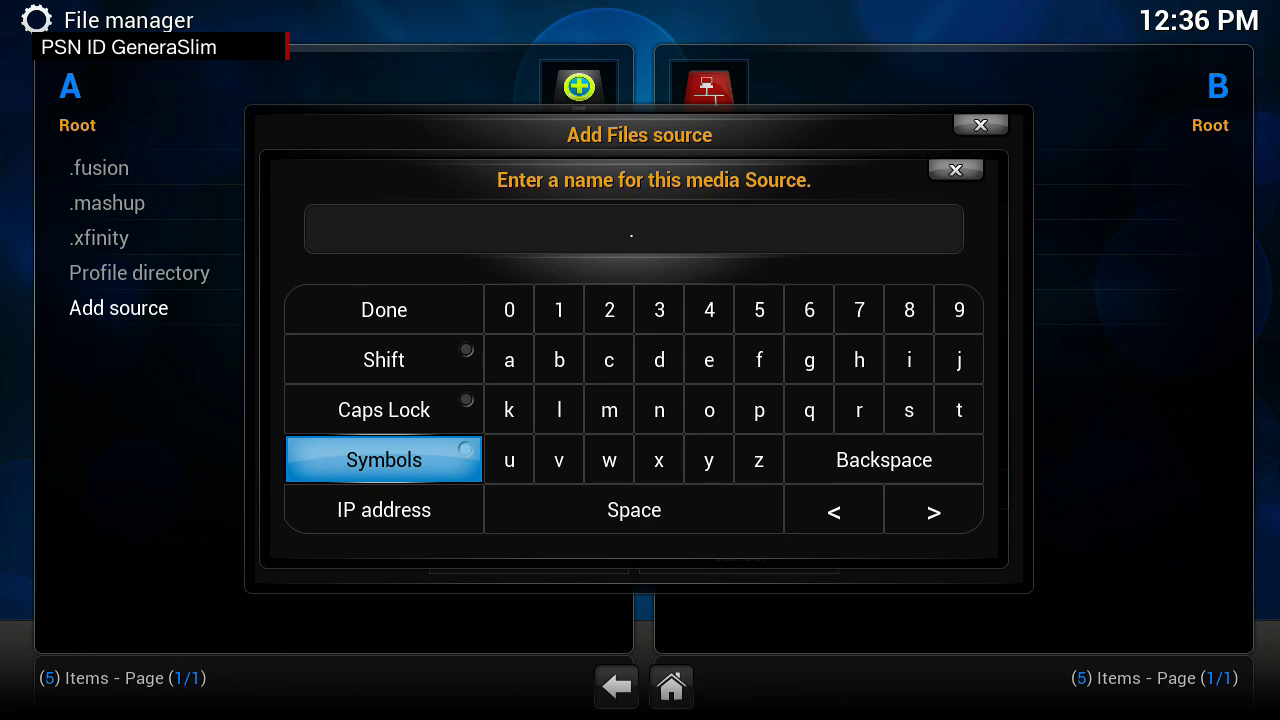
text(superrepo)
key(Up)
key(Up)
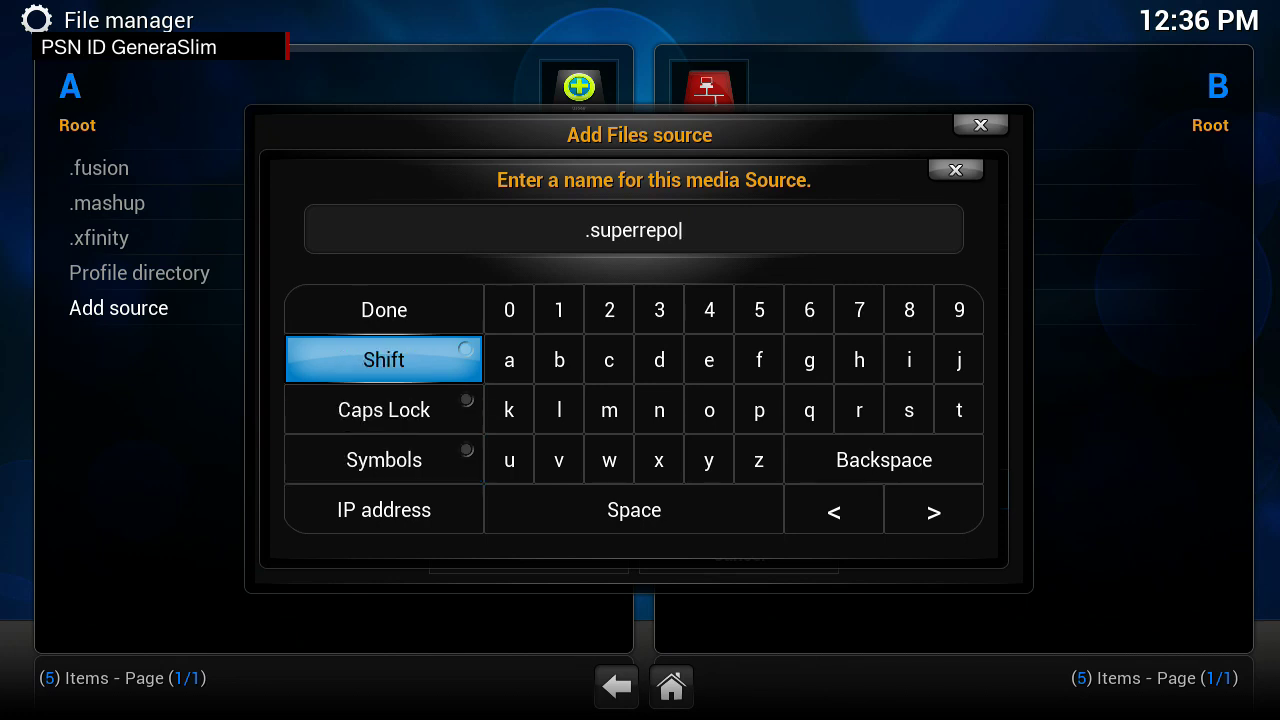
key(Up)
key(Return)
key(Down)
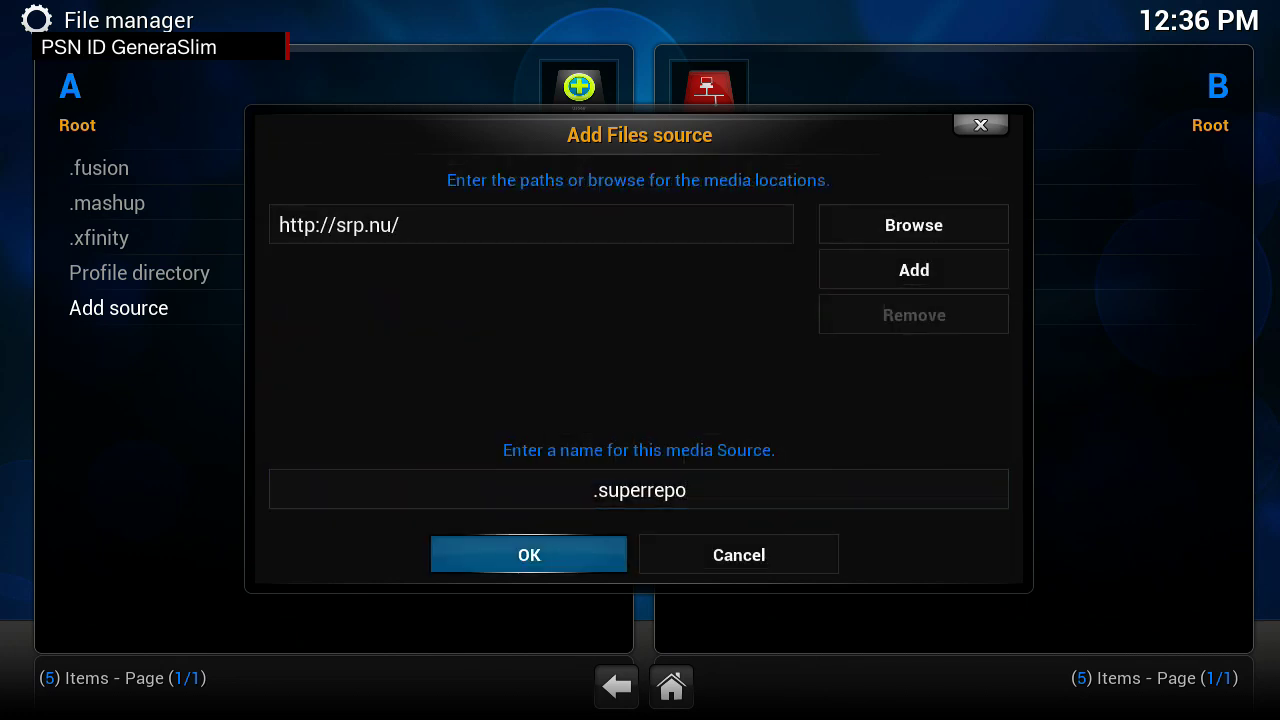
key(Return)
Open the .superrepo source to check its folders, and return to the root list
key(Up)
key(Up)
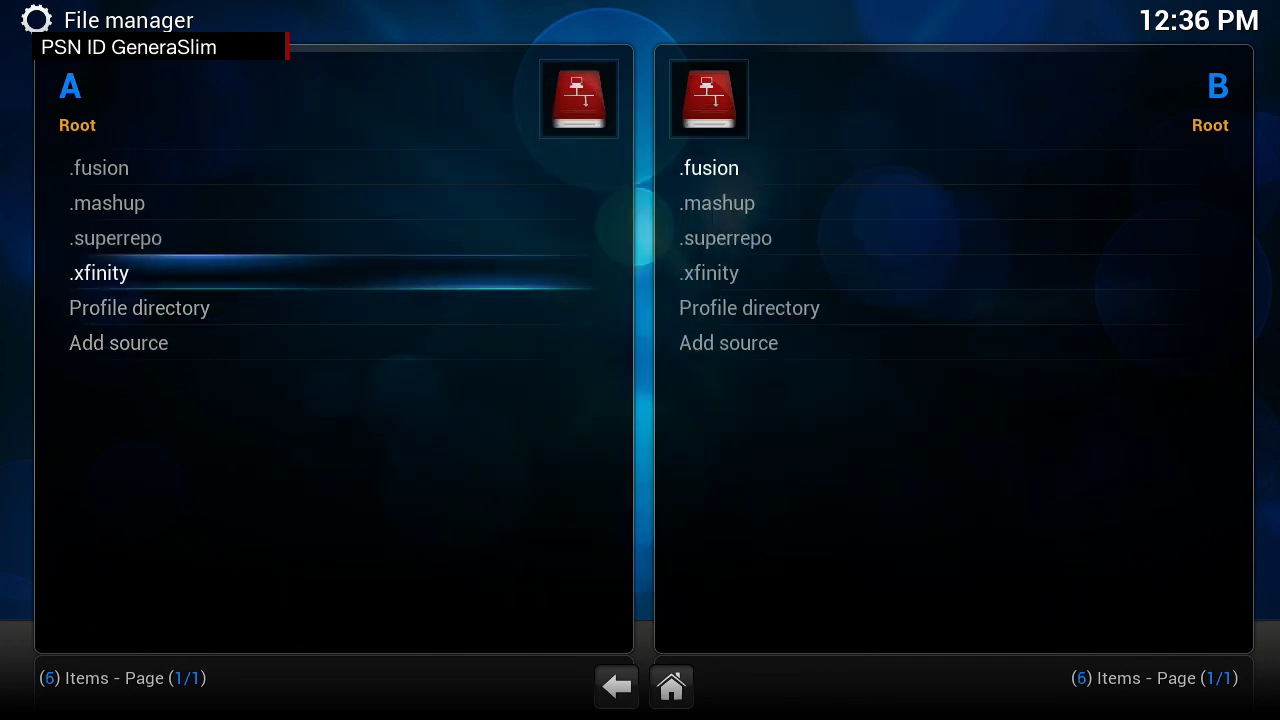
key(Up)
key(Return)
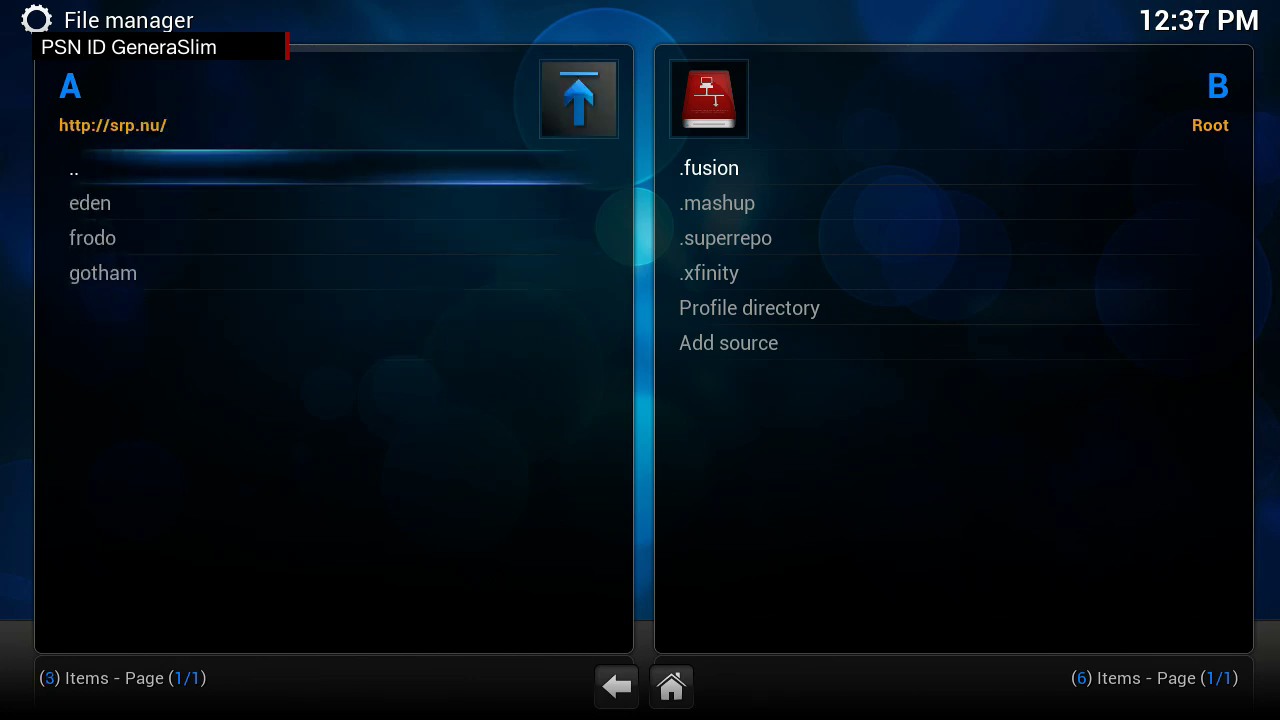
key(BackSpace)
key(Down)
key(Down)
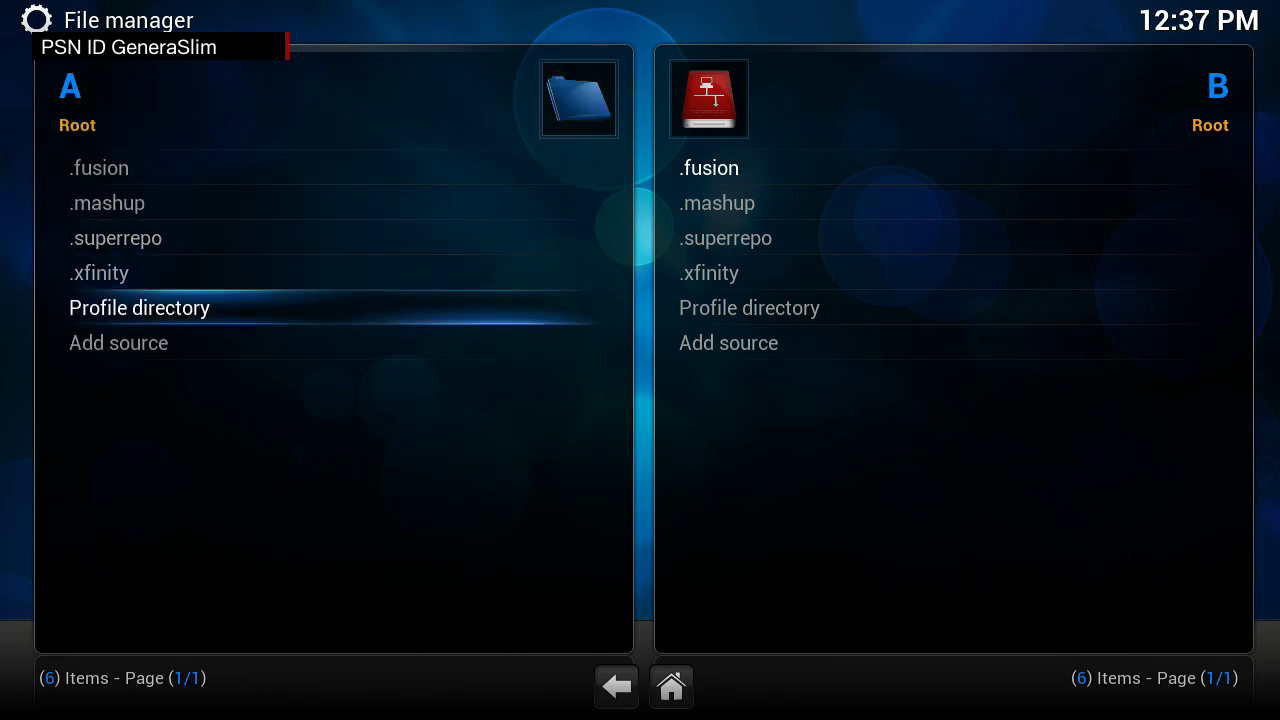
Leave the file manager and open the Add-ons section of the system settings
click(616, 686)
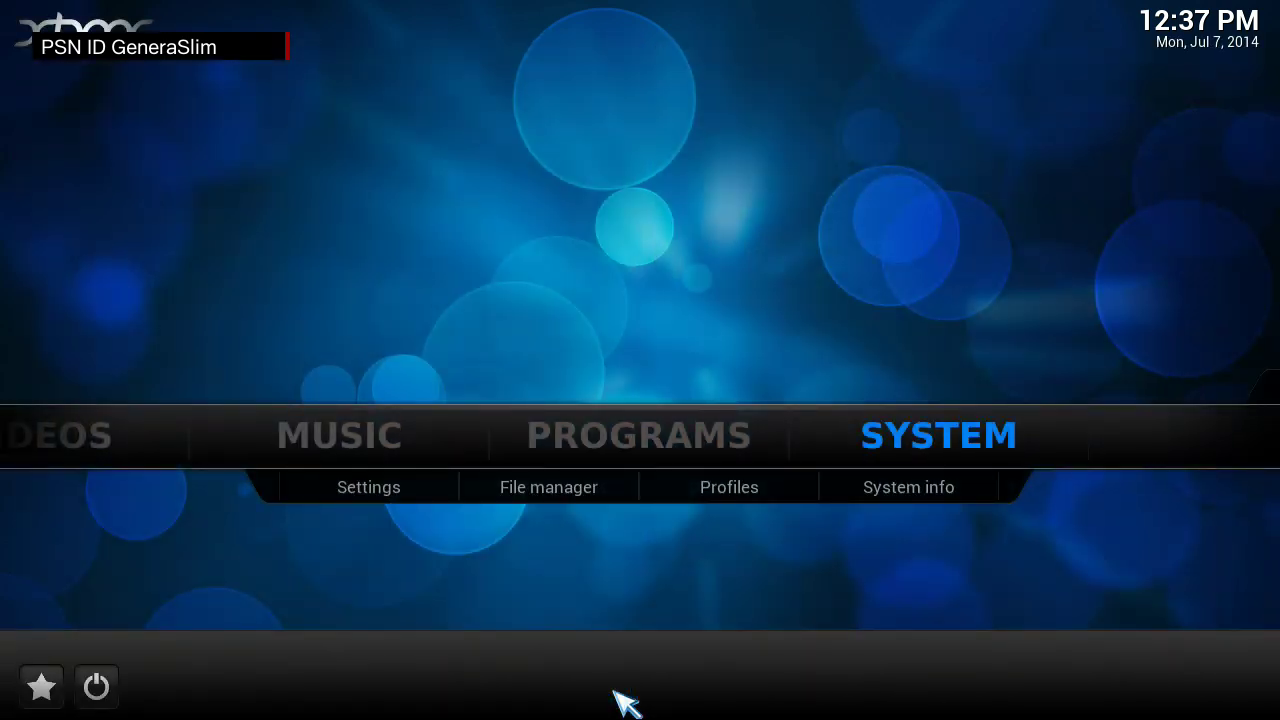
key(Return)
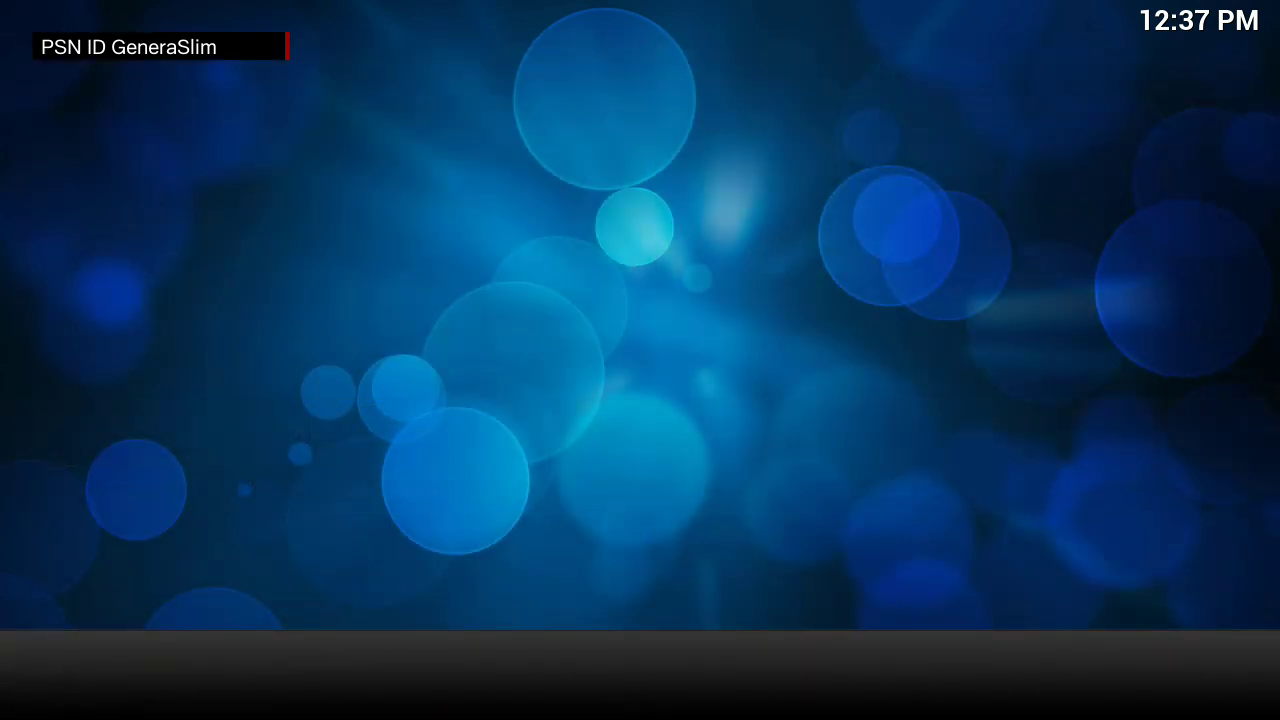
key(Down)
key(Up)
key(Up)
key(Up)
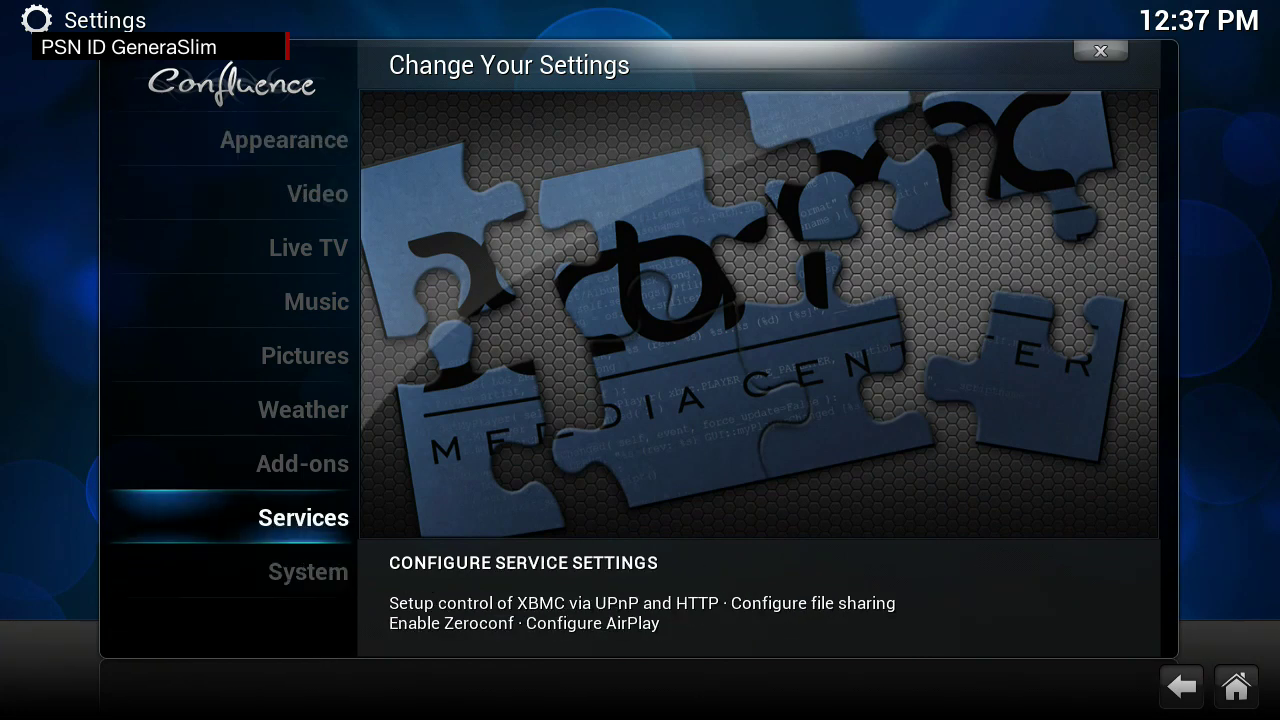
key(Up)
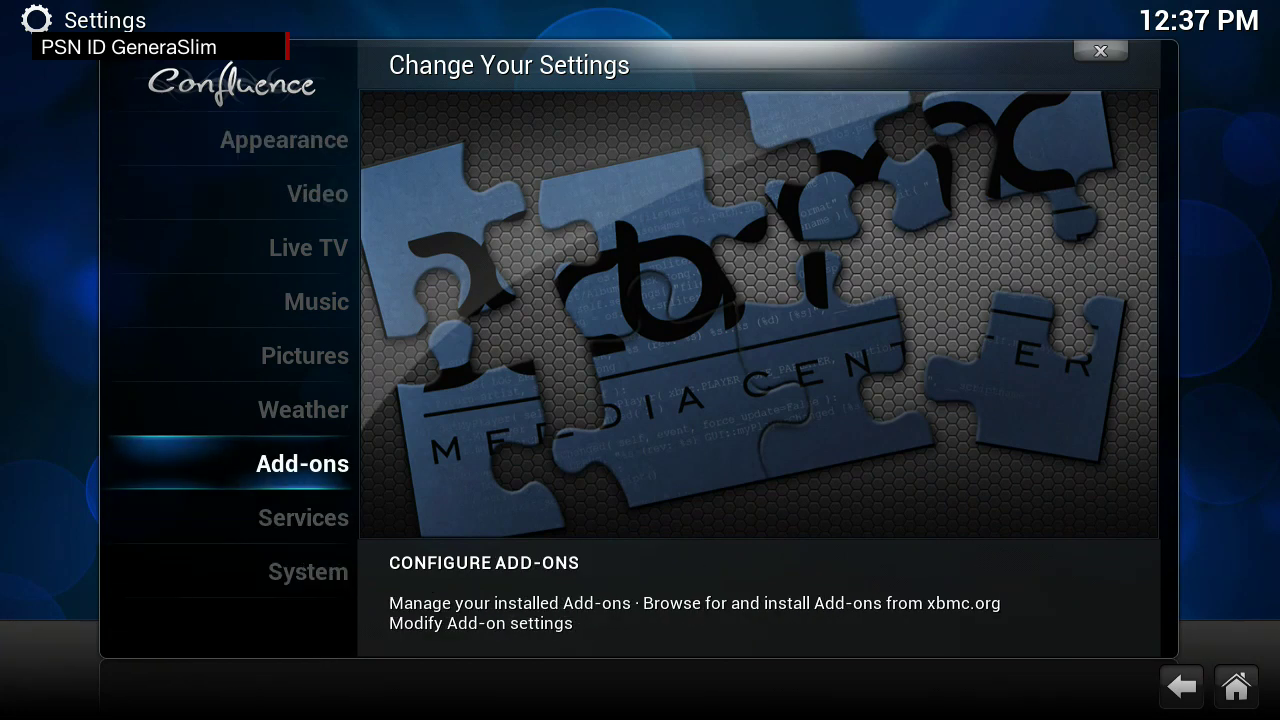
key(Return)
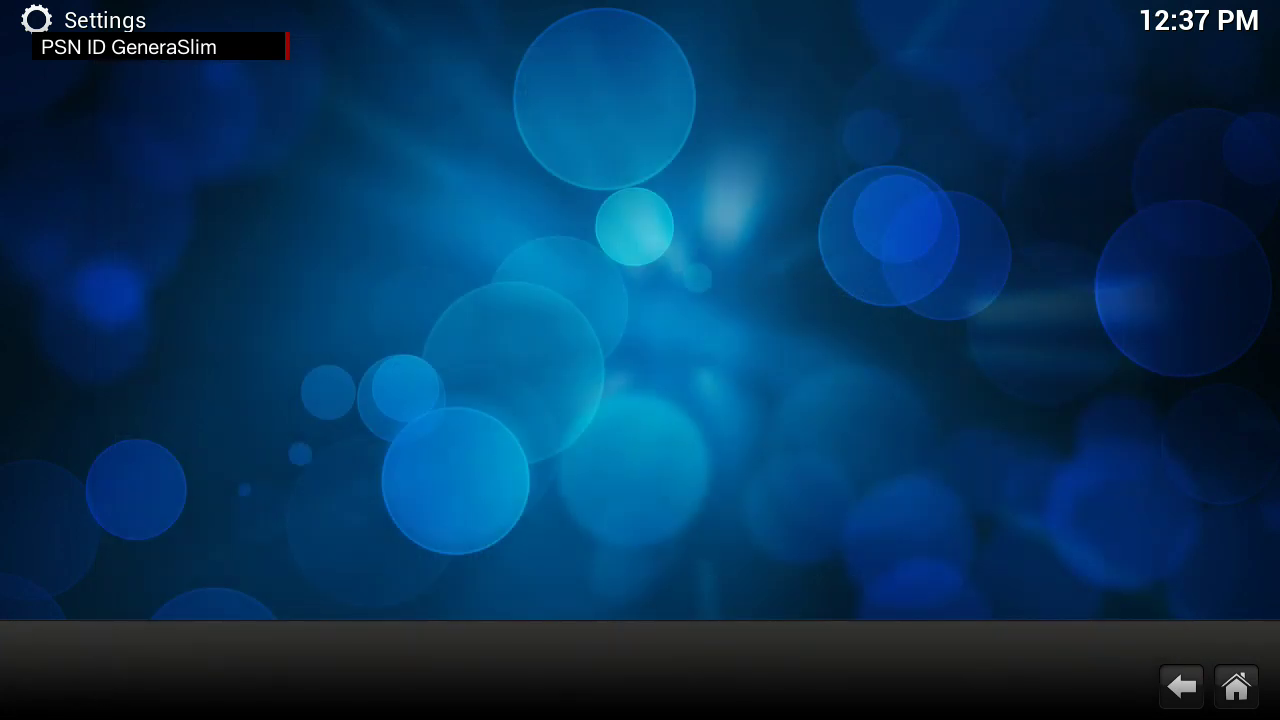
Choose to install an add-on from a zip file
key(Down)
key(Down)
key(Down)
key(Down)
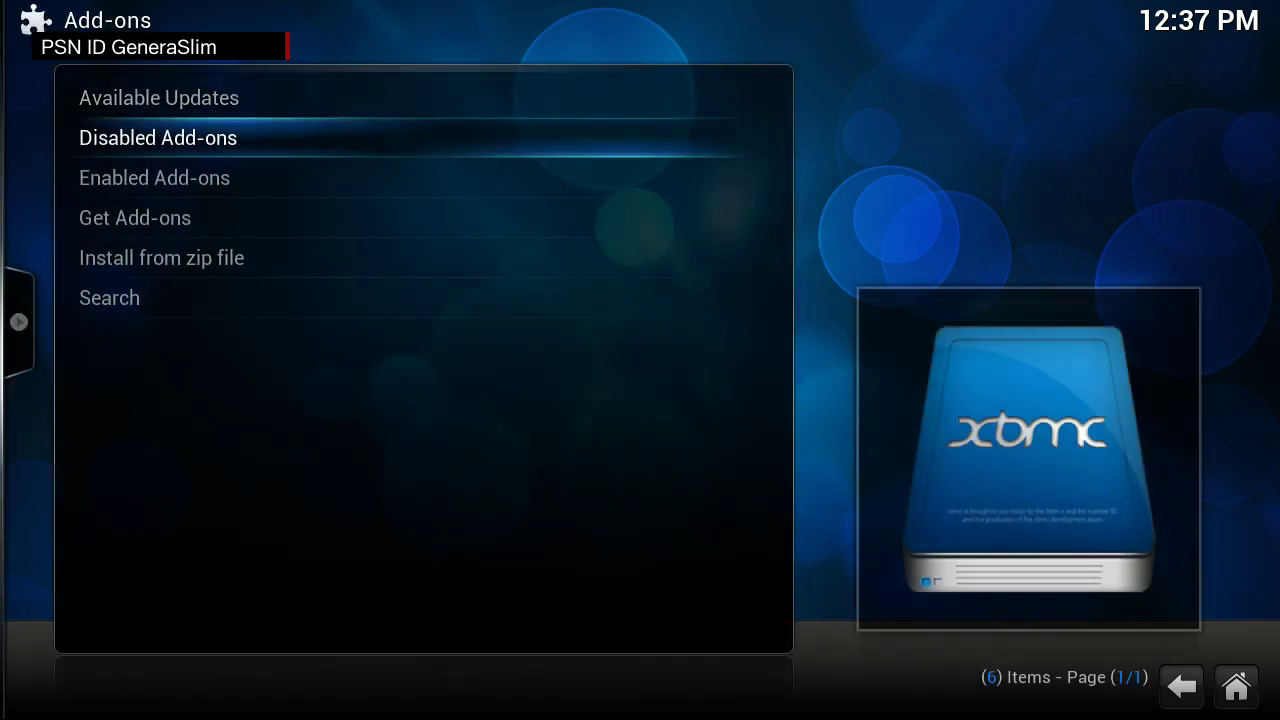
key(Return)
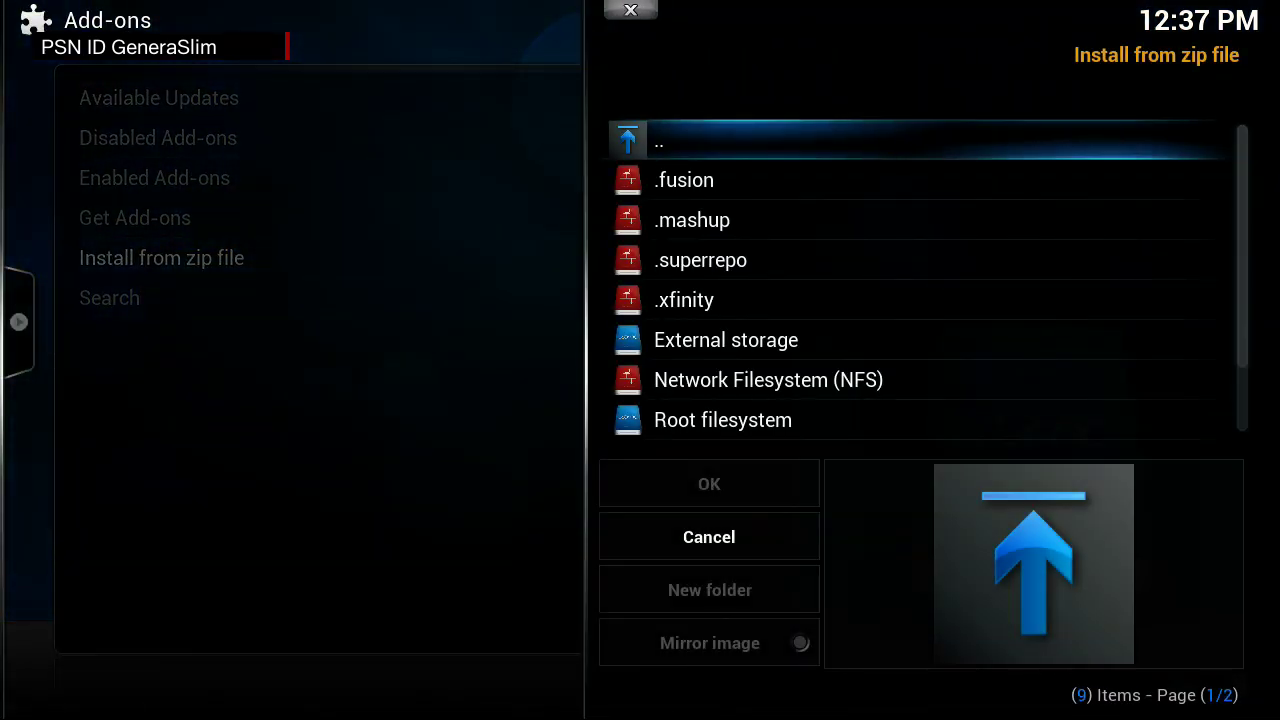
Browse into the .superrepo source and open its gotham folder
key(Down)
key(Down)
key(Down)
key(Return)
key(Down)
key(Down)
key(Down)
key(Up)
key(Up)
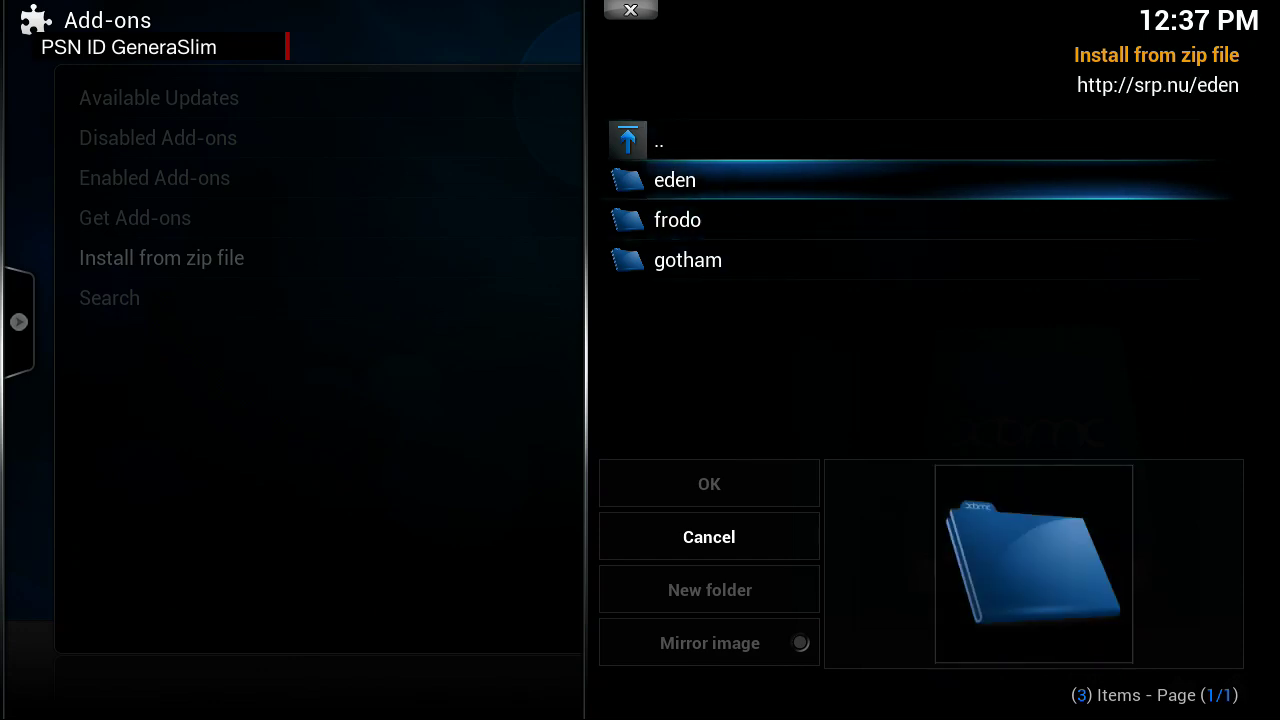
key(Down)
key(Down)
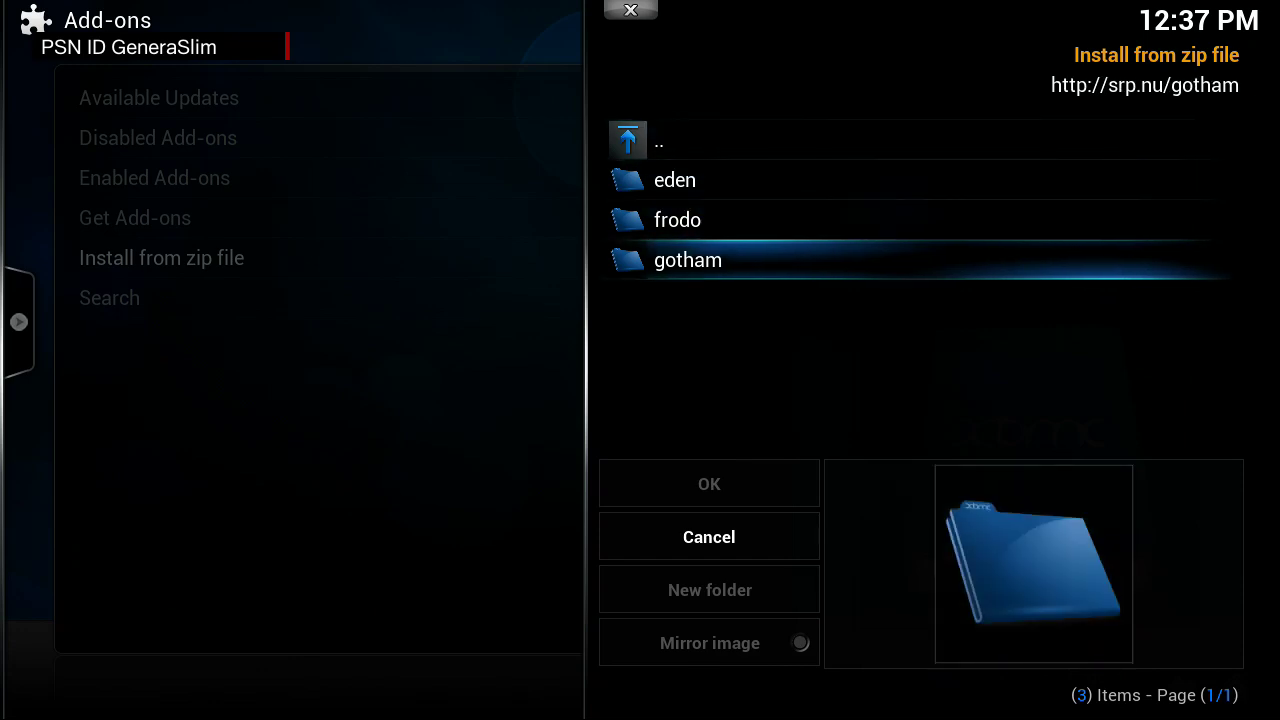
key(Return)
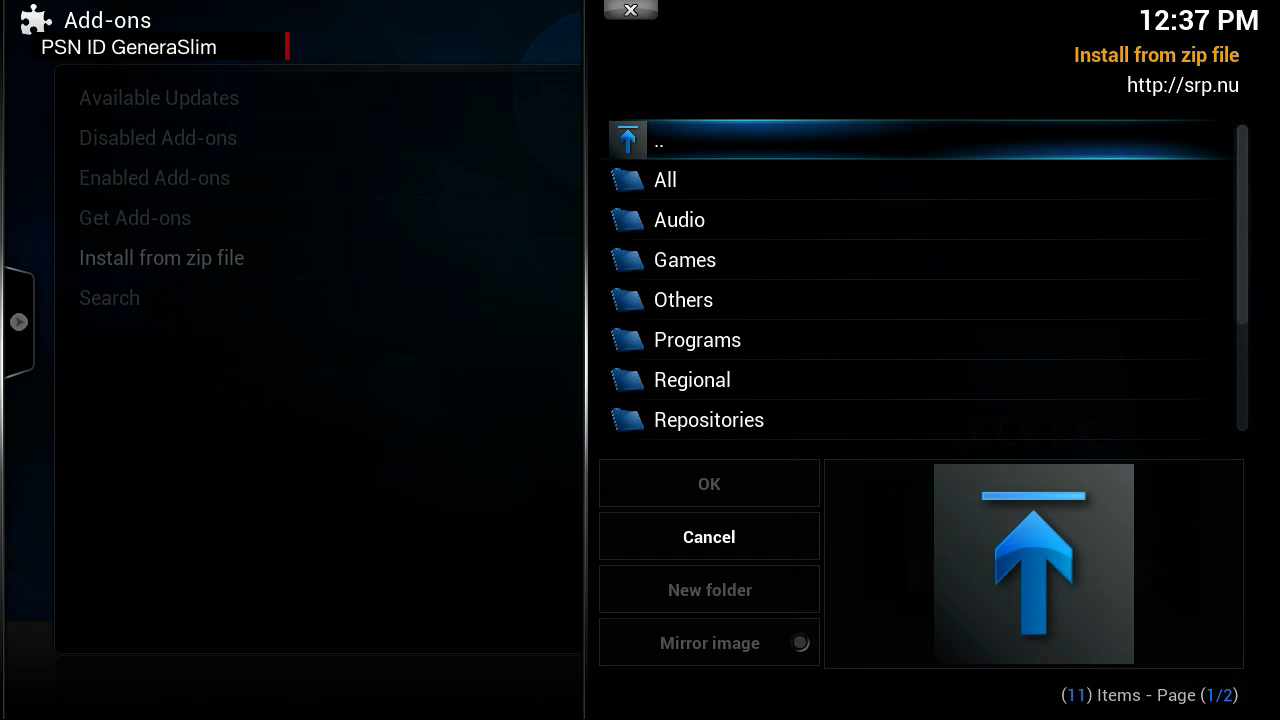
Install repository.superrepo.org.gotham.video-0.5.1.zip from the Video folder
key(Up)
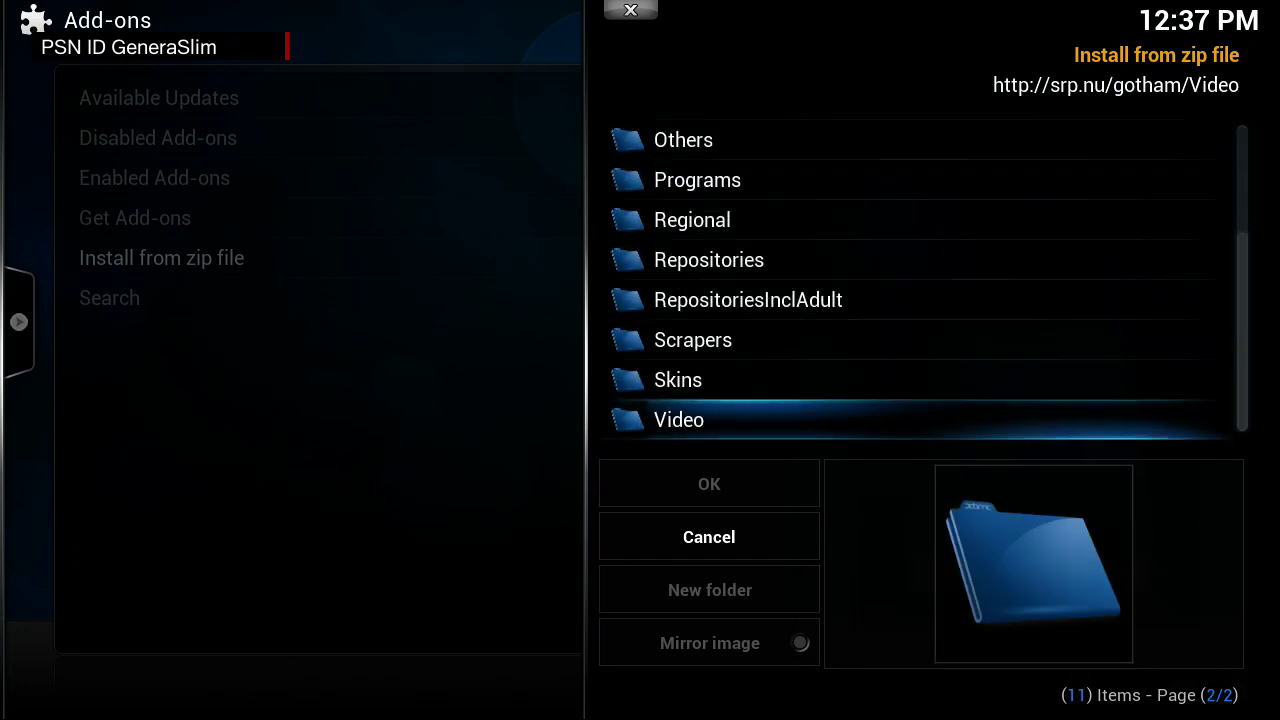
key(Return)
key(Up)
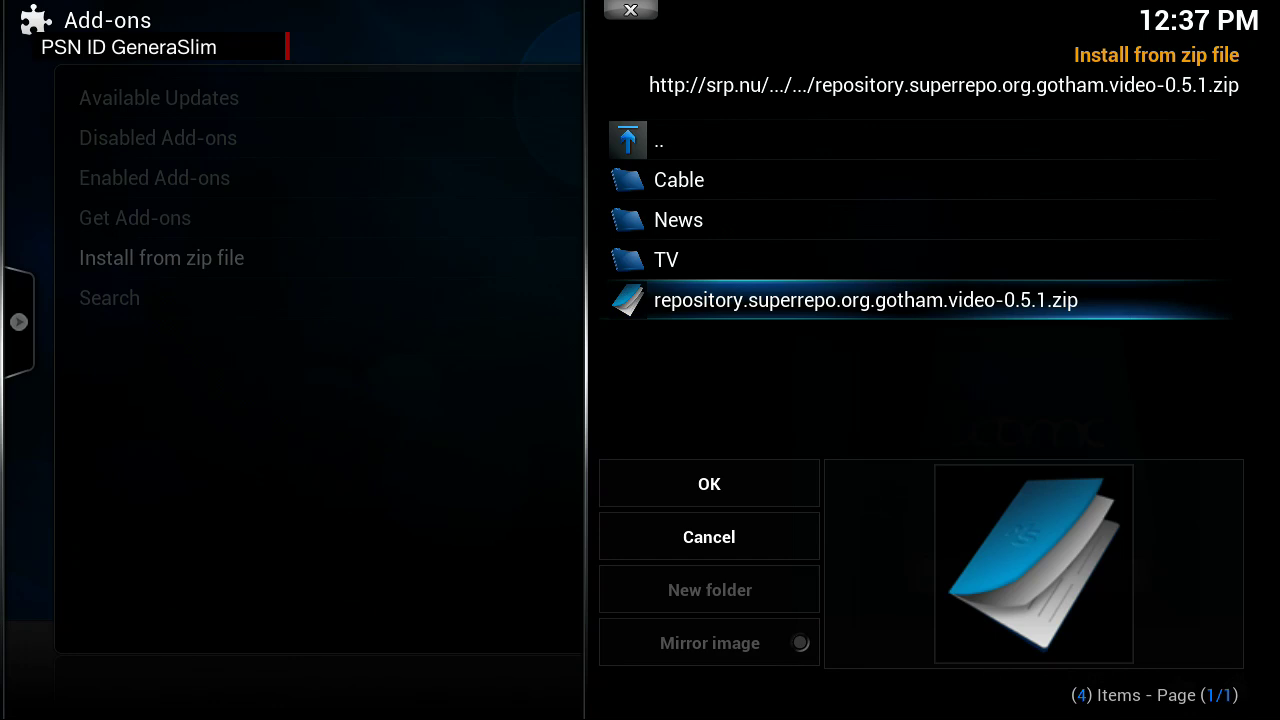
key(Return)
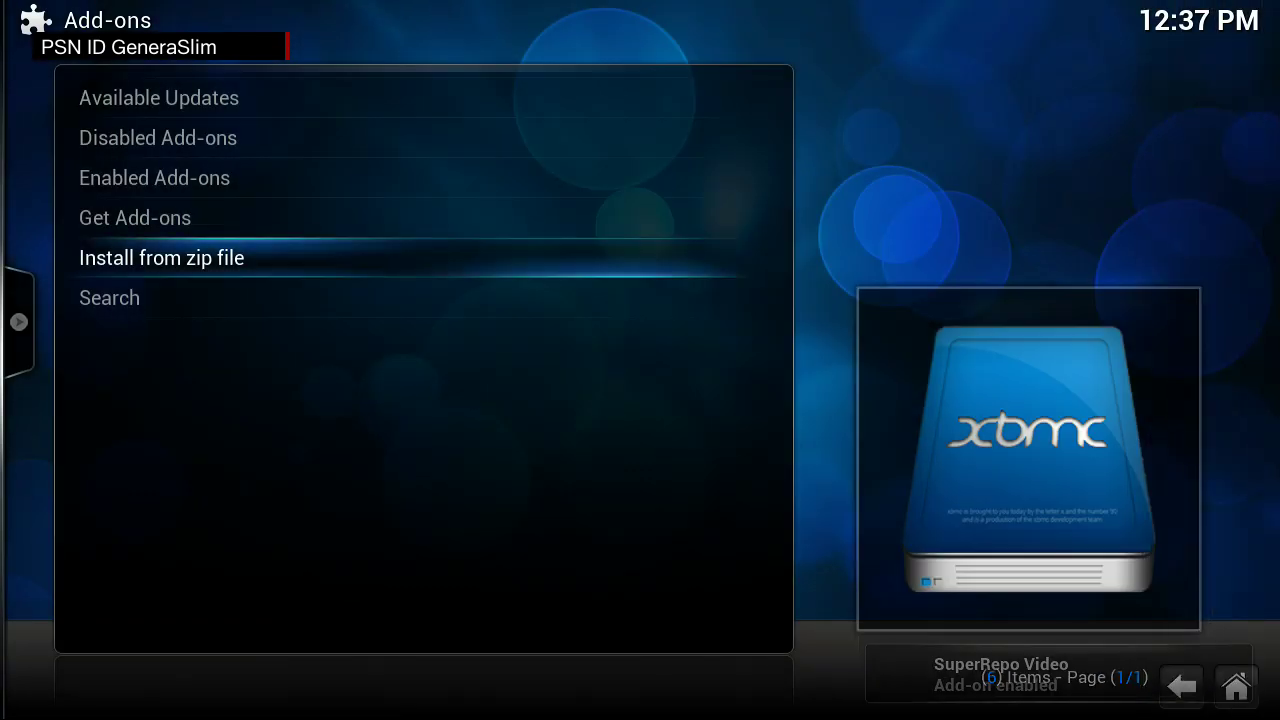
Open the Get Add-ons list of repositories
key(Up)
key(Up)
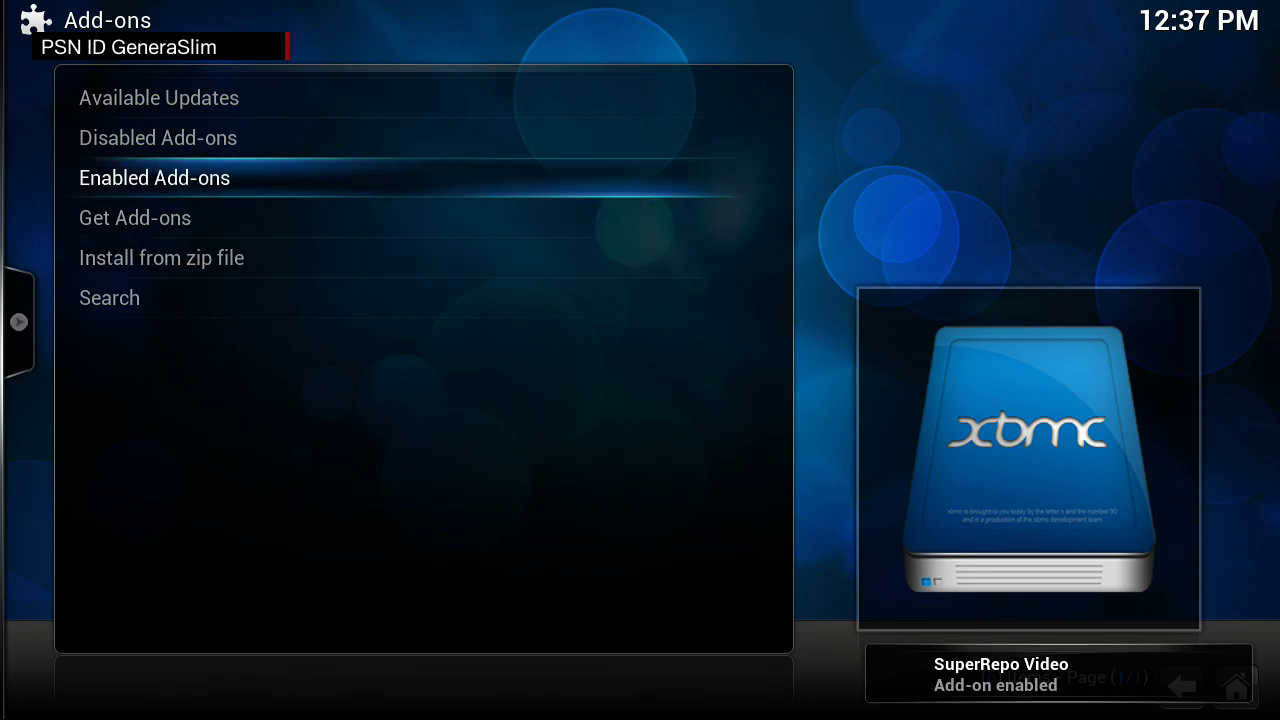
key(Down)
key(Return)
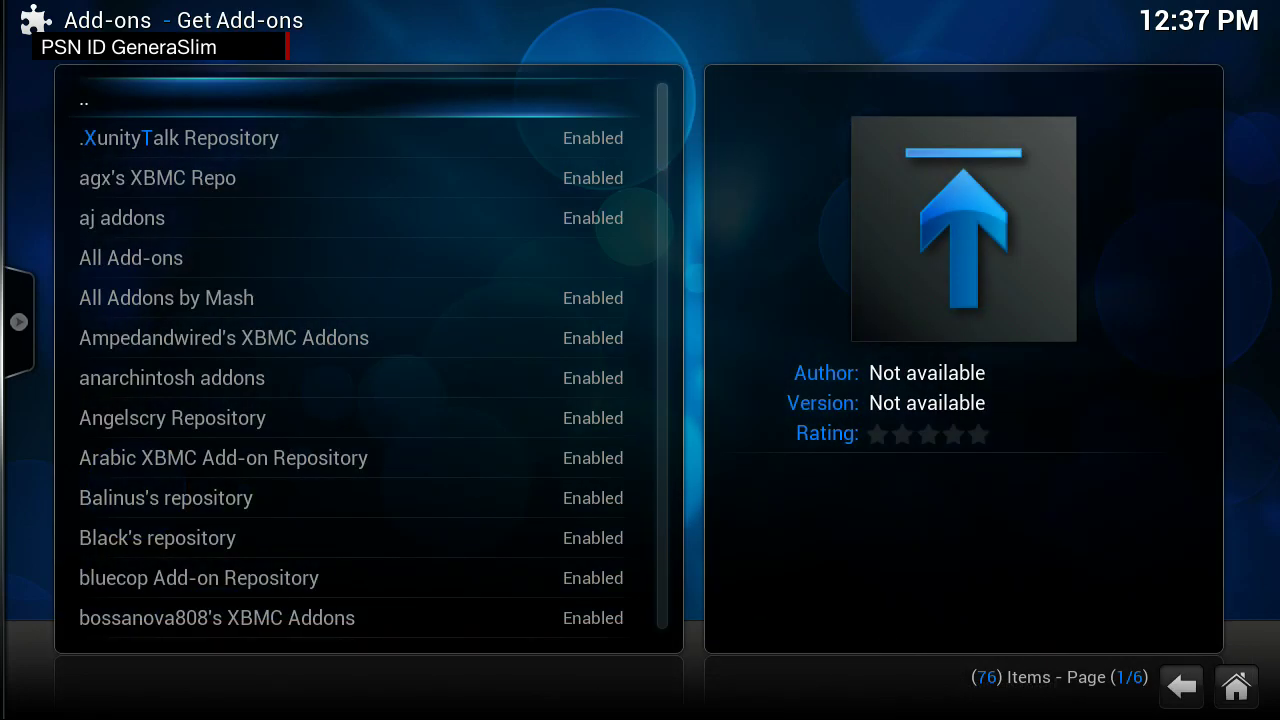
Open the All Add-ons entry in the repository list
key(Up)
key(Down)
key(Down)
key(Up)
key(Down)
key(Down)
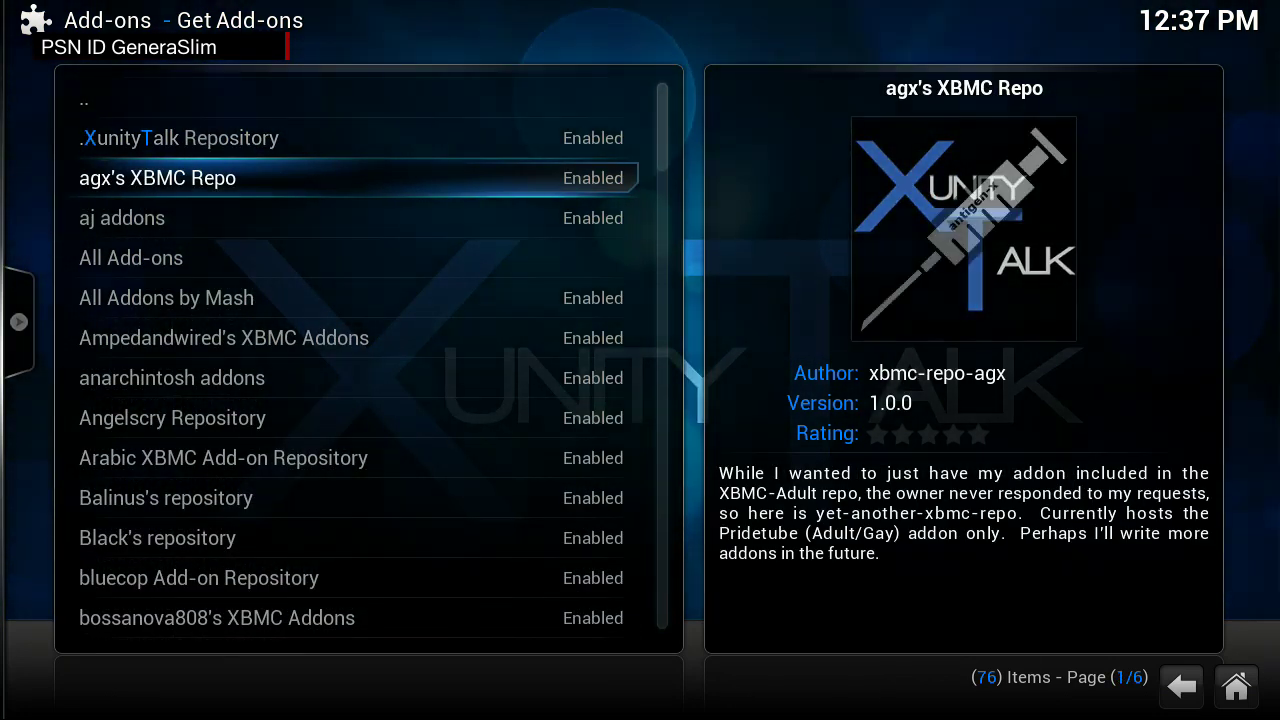
key(Down)
key(Down)
key(Return)
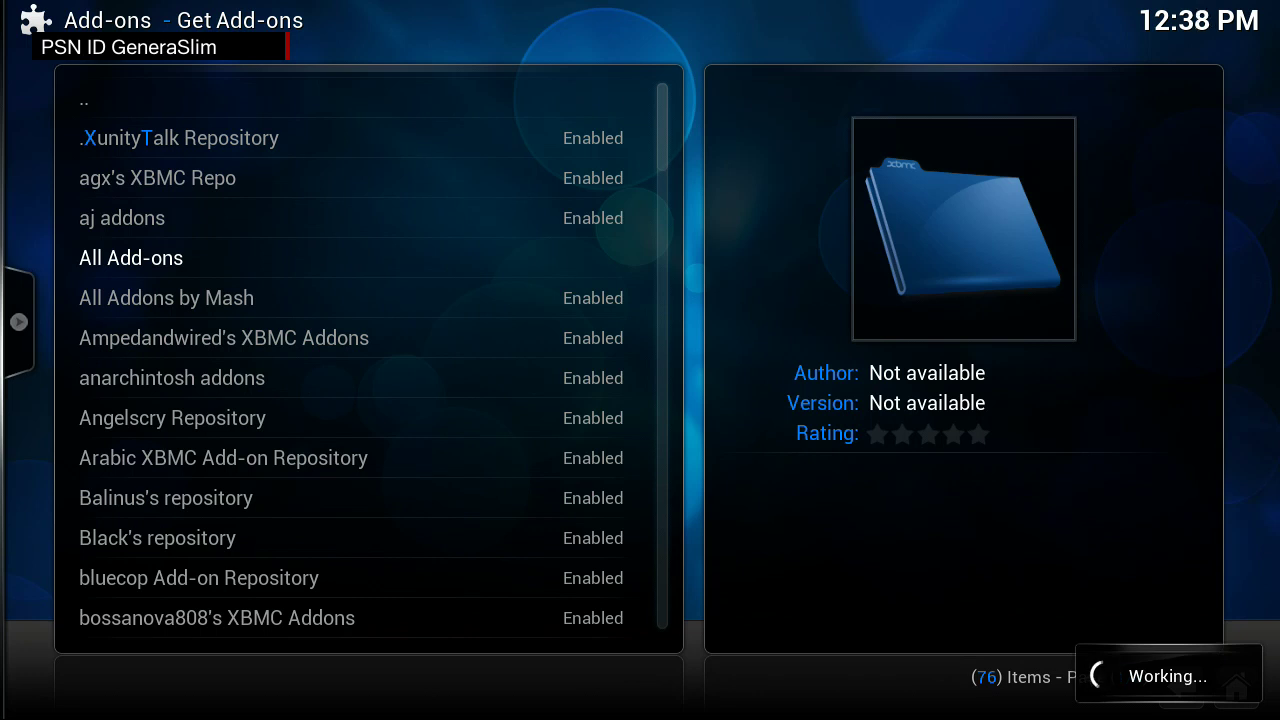
Open the Video Add-ons category
key(Up)
key(Up)
key(Up)
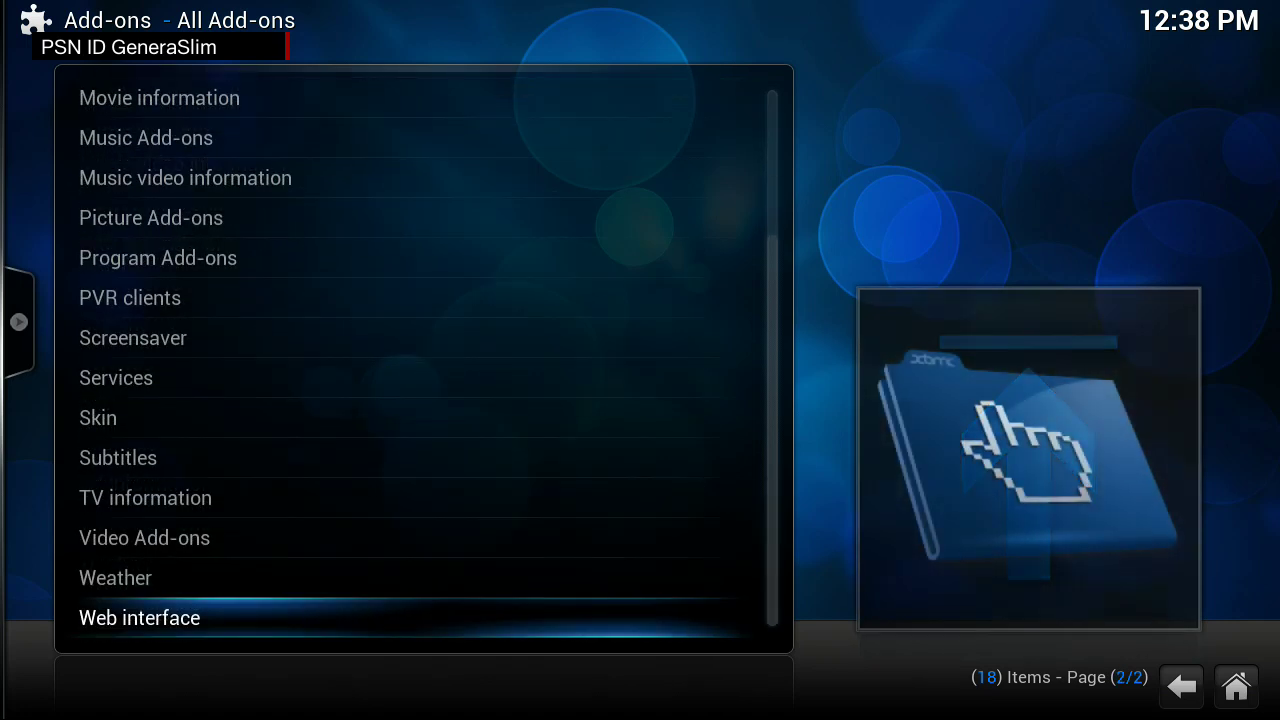
key(Return)
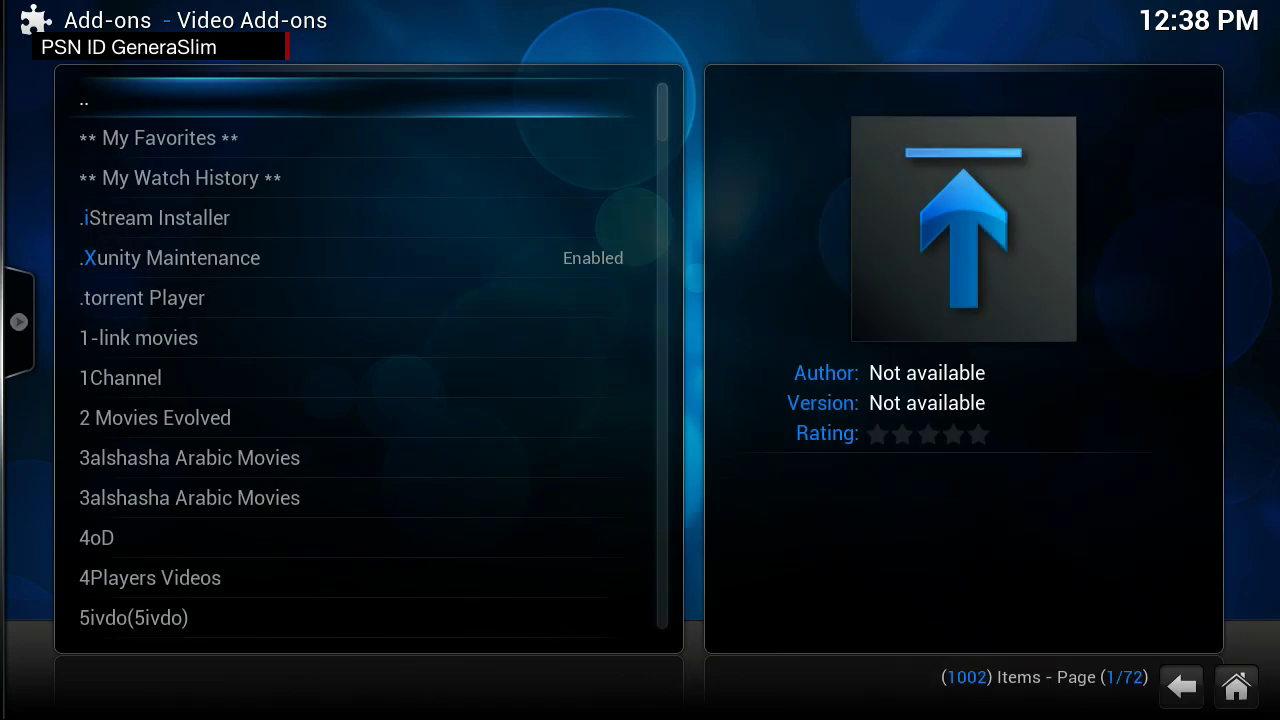
Find the 1Channel add-on in the video add-ons list and install it
key(Down)
key(Down)
key(Down)
key(Down)
key(Down)
key(Down)
key(Down)
key(Down)
key(Down)
key(Down)
key(Down)
key(Down)
key(Down)
key(Down)
key(Down)
key(Down)
key(Down)
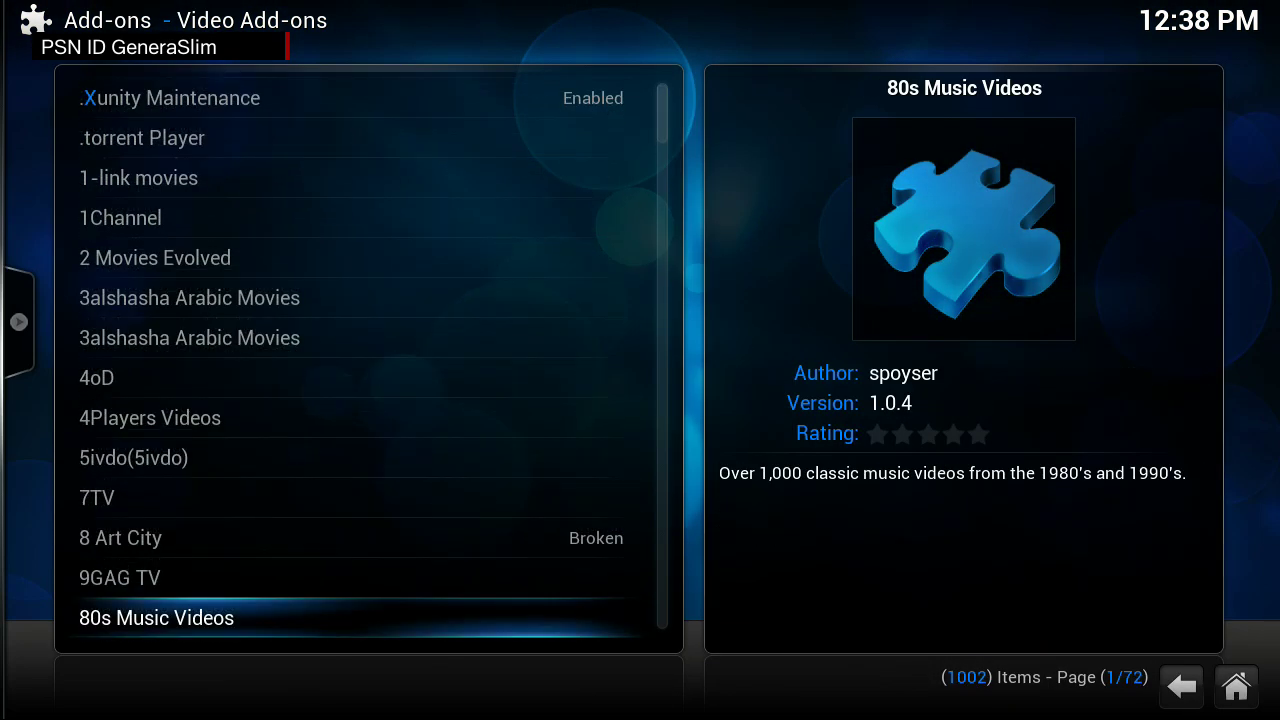
key(Up)
key(Up)
key(Up)
key(Up)
key(Up)
key(Up)
key(Up)
key(Up)
key(Up)
key(Up)
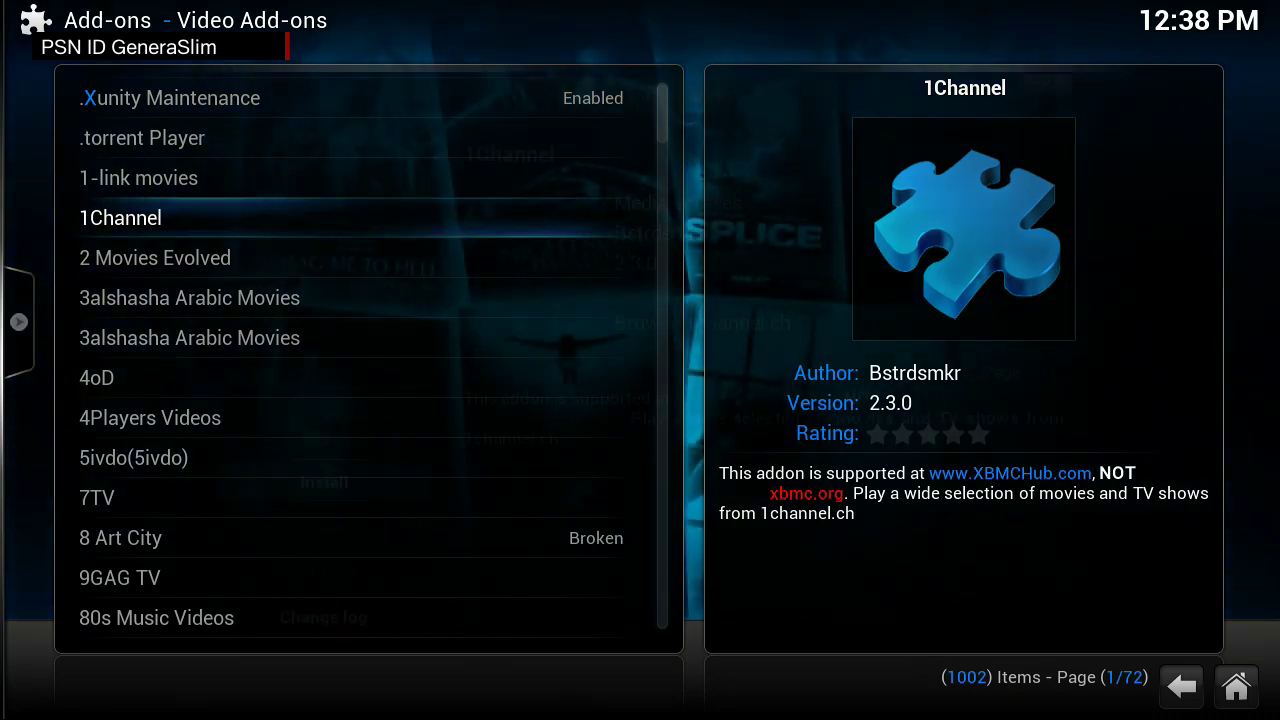
key(Return)
key(Escape)
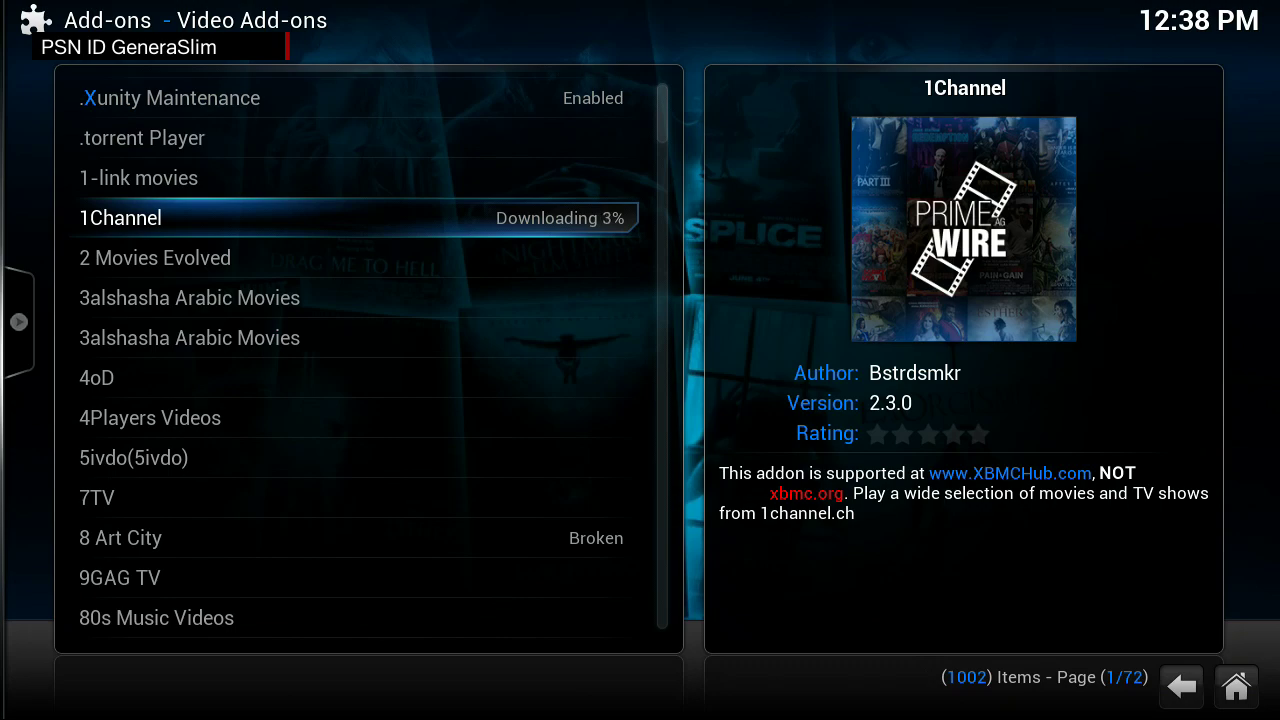
Leave the video add-ons and add-on categories and return to the Get Add-ons repository list
key(Up)
key(Up)
key(Up)
key(Up)
key(Up)
key(Up)
key(Up)
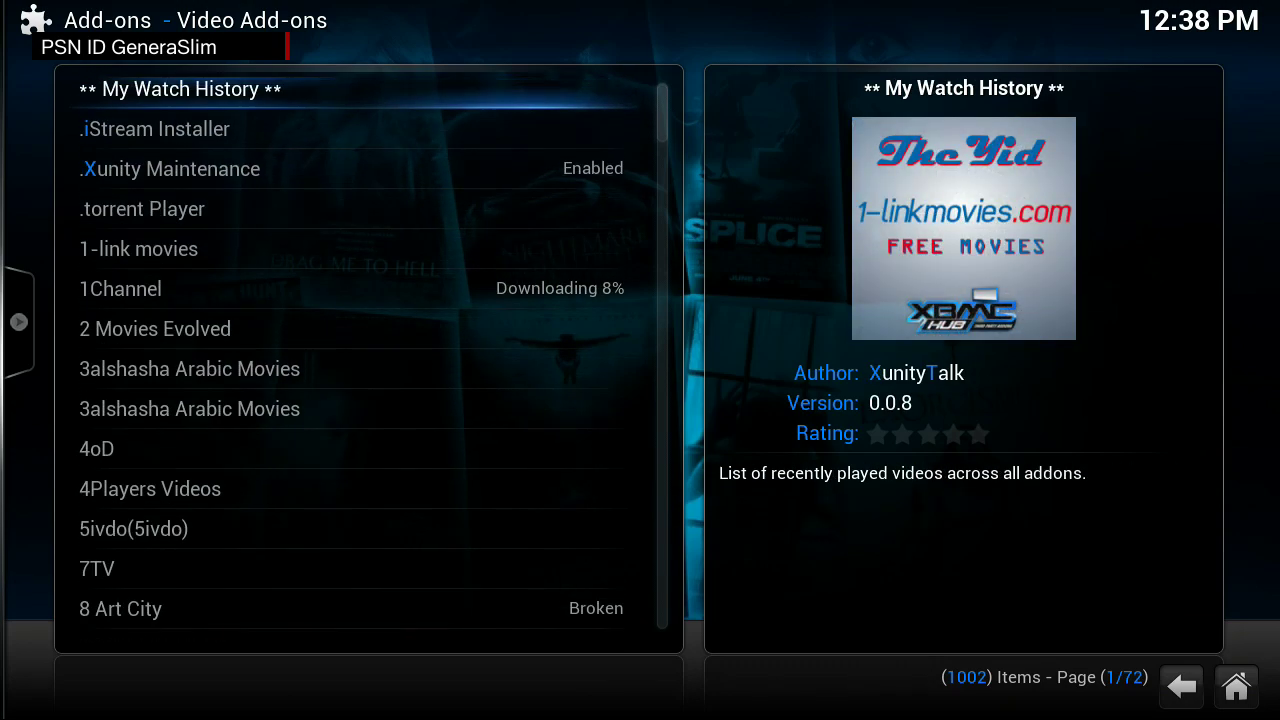
key(Down)
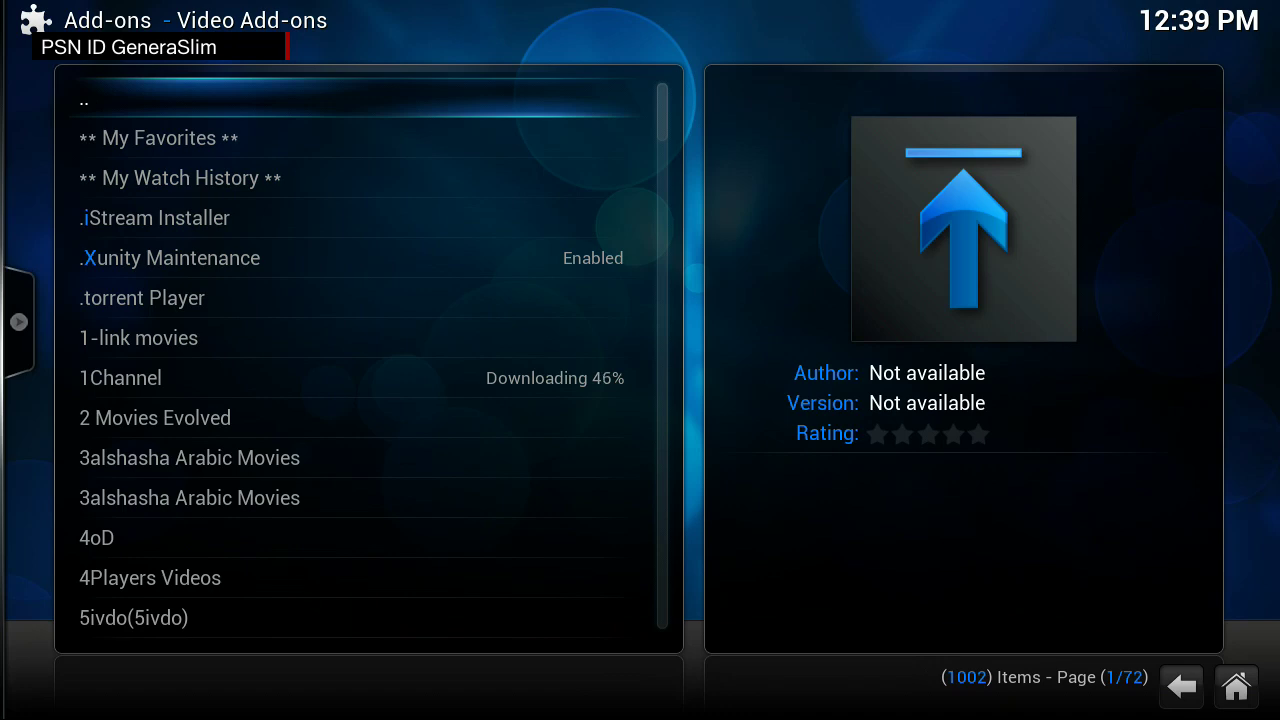
key(BackSpace)
key(Down)
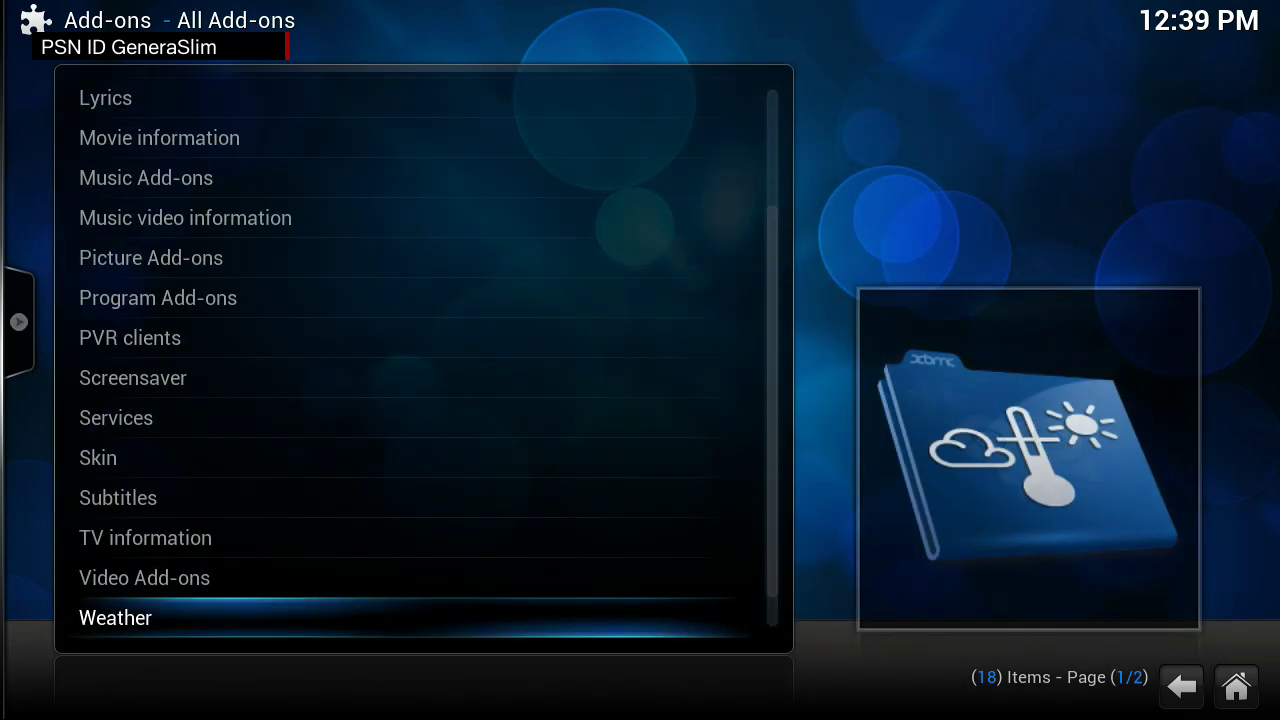
key(Down)
key(Return)
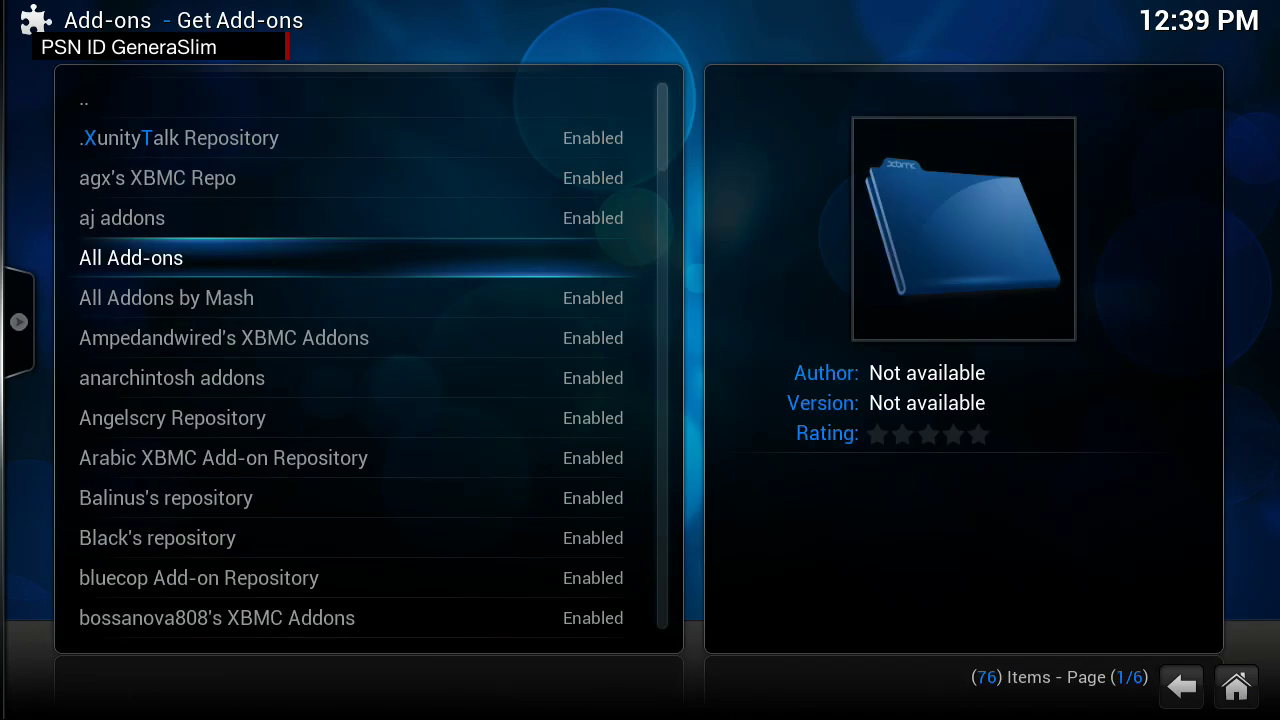
Open Bstrdsmkr's Repository to check its contents, and return to the repository list
key(Down)
key(Down)
key(Down)
key(Down)
key(Down)
key(Down)
key(Down)
key(Down)
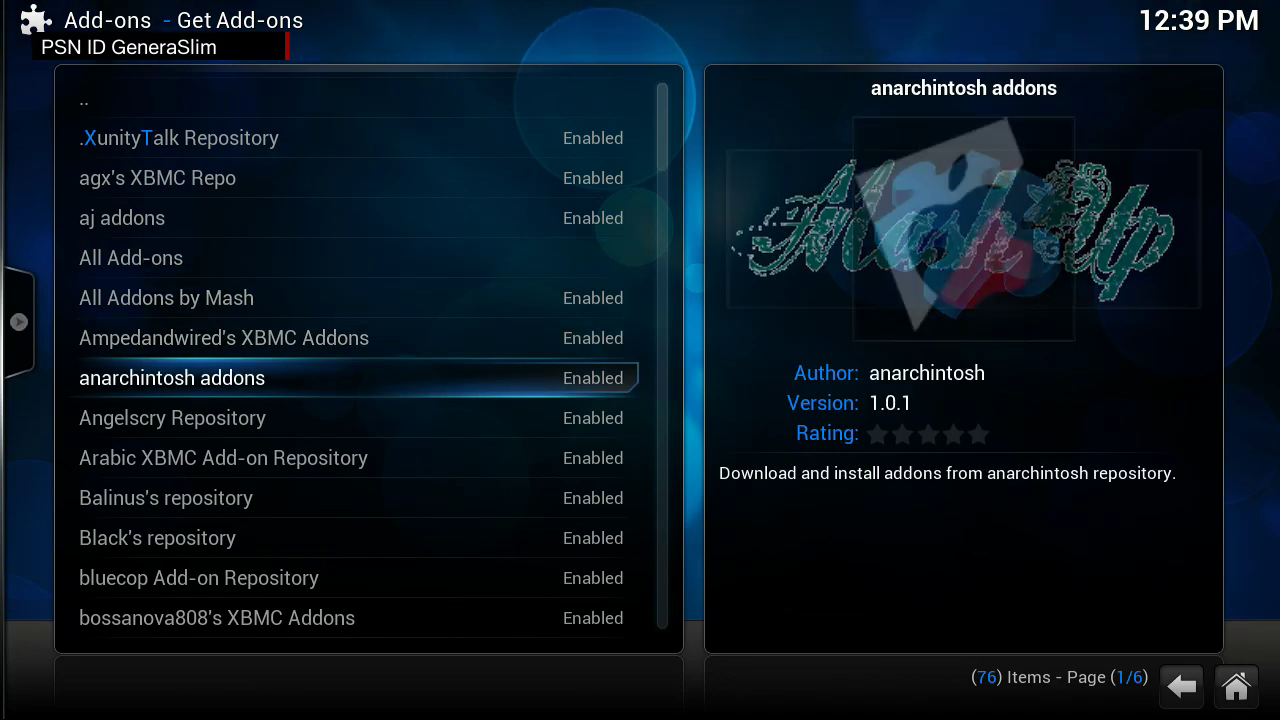
key(Down)
key(Down)
key(Down)
key(Down)
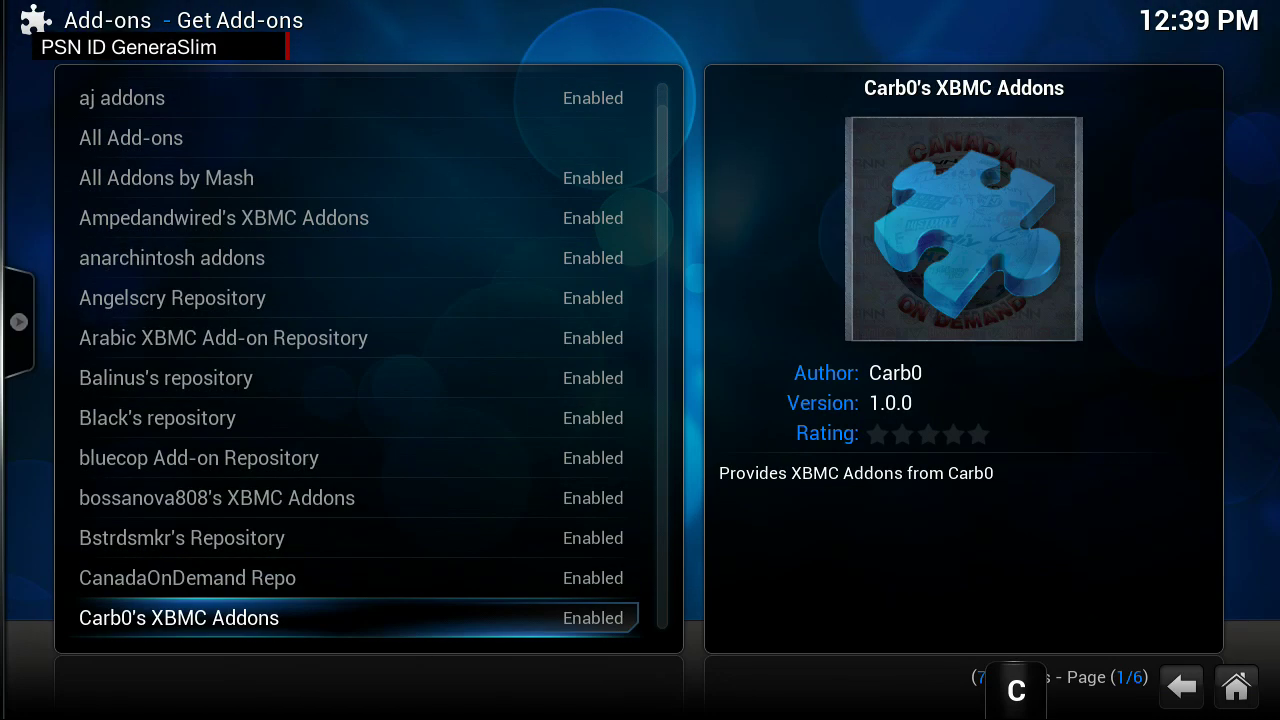
key(Up)
key(Up)
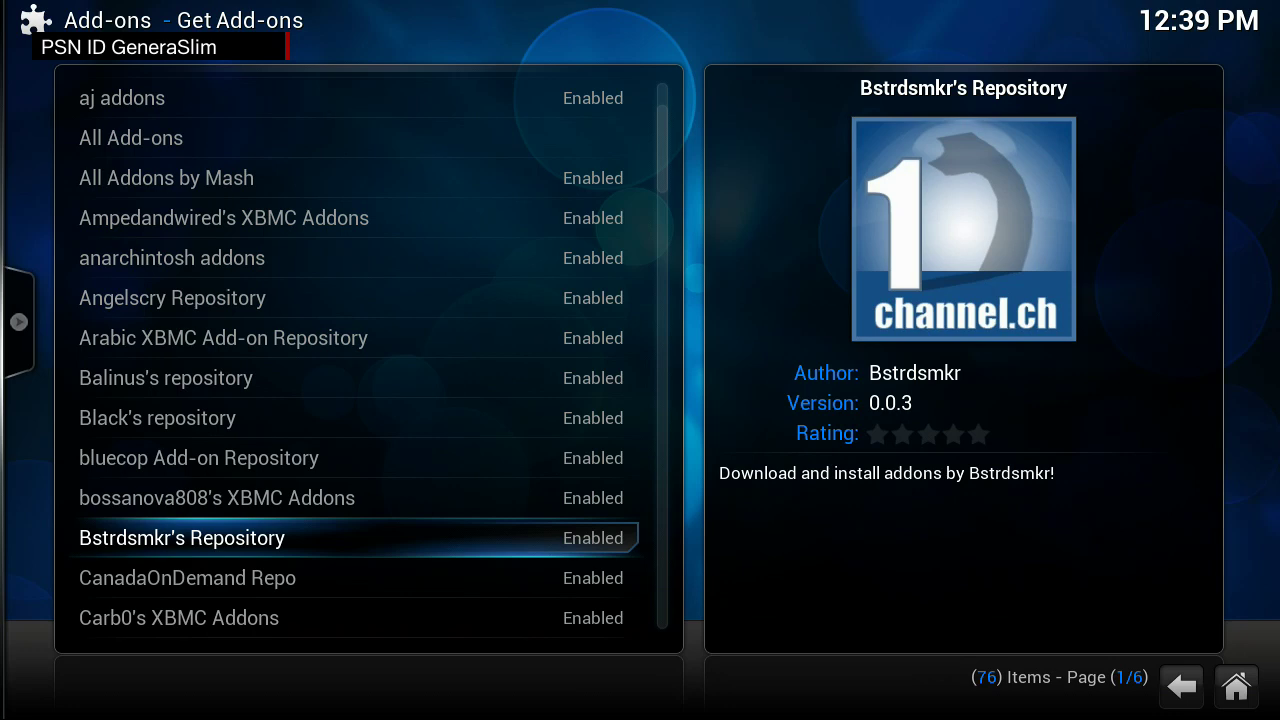
key(Return)
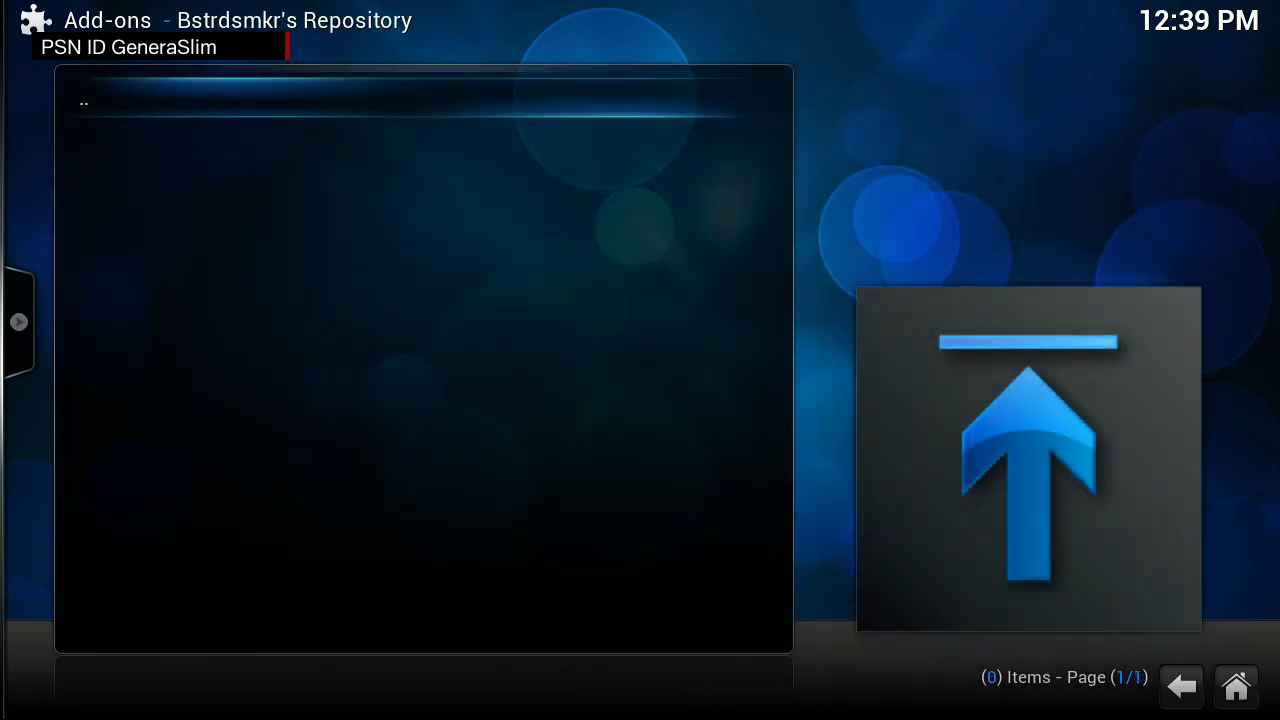
key(Return)
Return from the repository list to the main Add-ons page
key(Up)
key(Up)
key(Up)
key(Up)
key(Up)
key(Up)
key(Up)
key(Up)
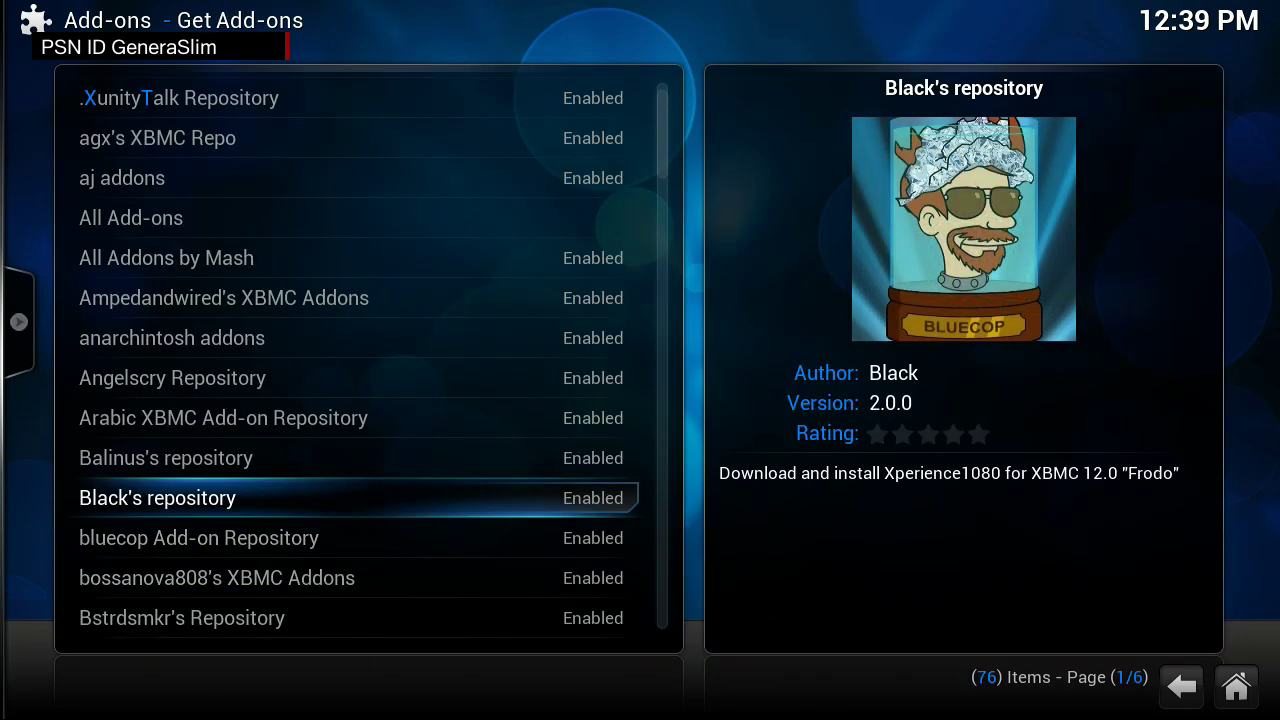
key(Up)
key(Up)
key(Up)
key(Up)
key(Up)
key(Up)
key(Up)
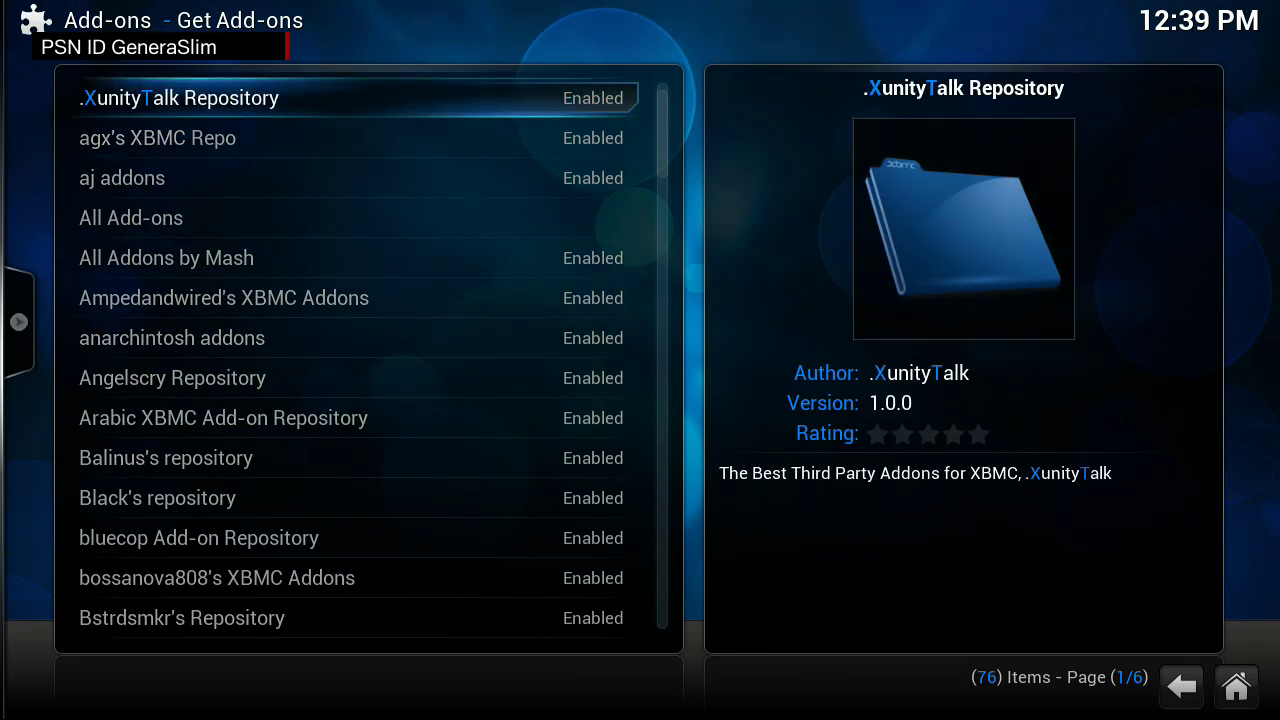
key(Down)
key(Return)
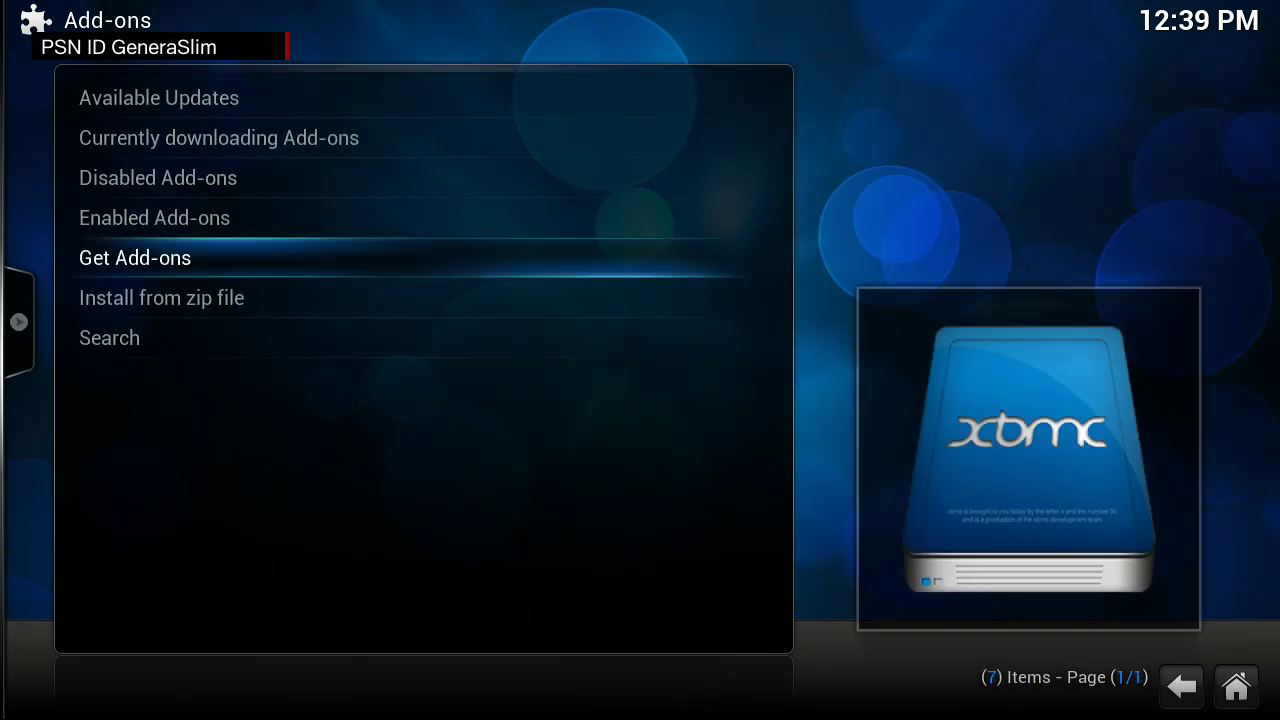
Check the currently downloading add-ons and return to the main Add-ons page
key(Down)
key(Up)
key(Up)
key(Up)
key(Up)
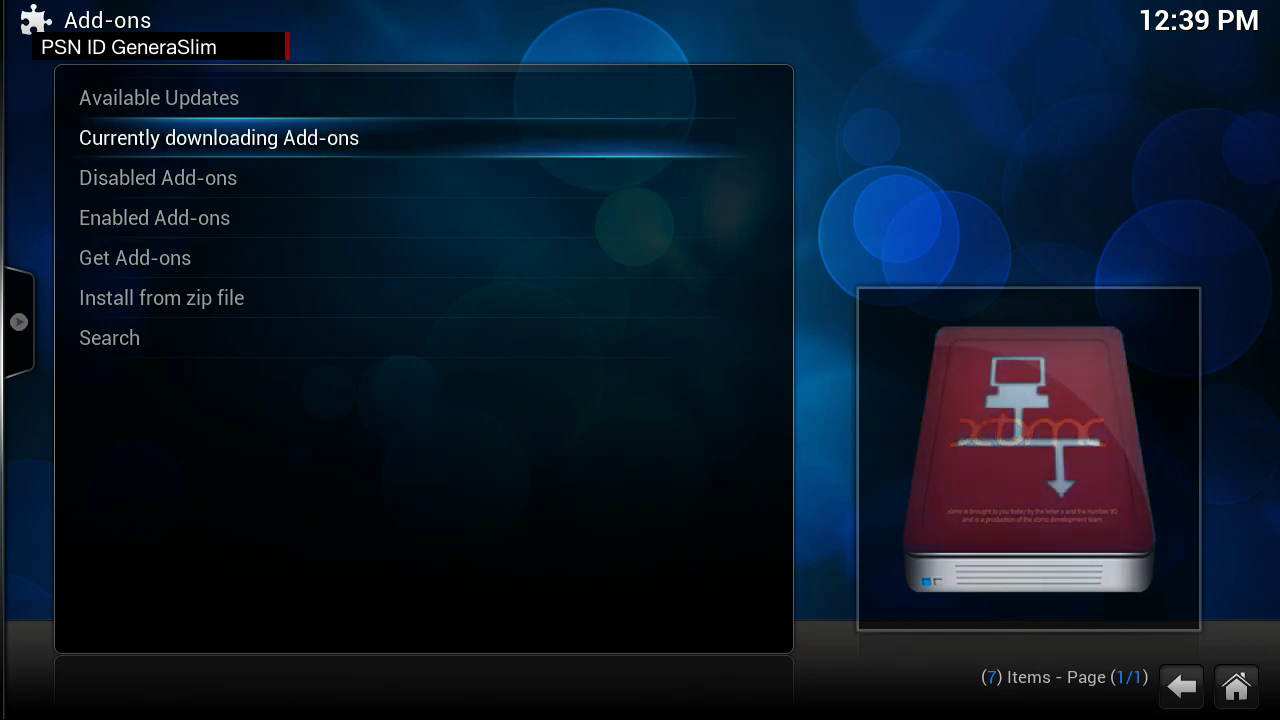
key(Return)
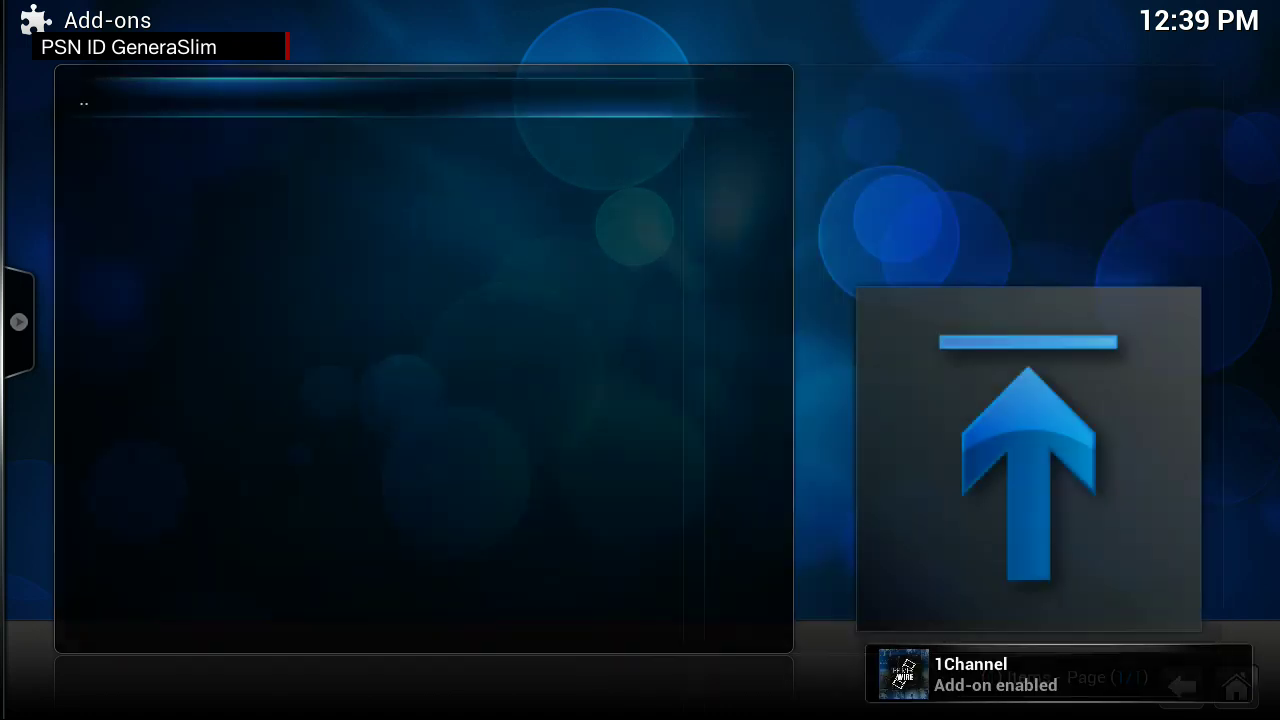
key(Down)
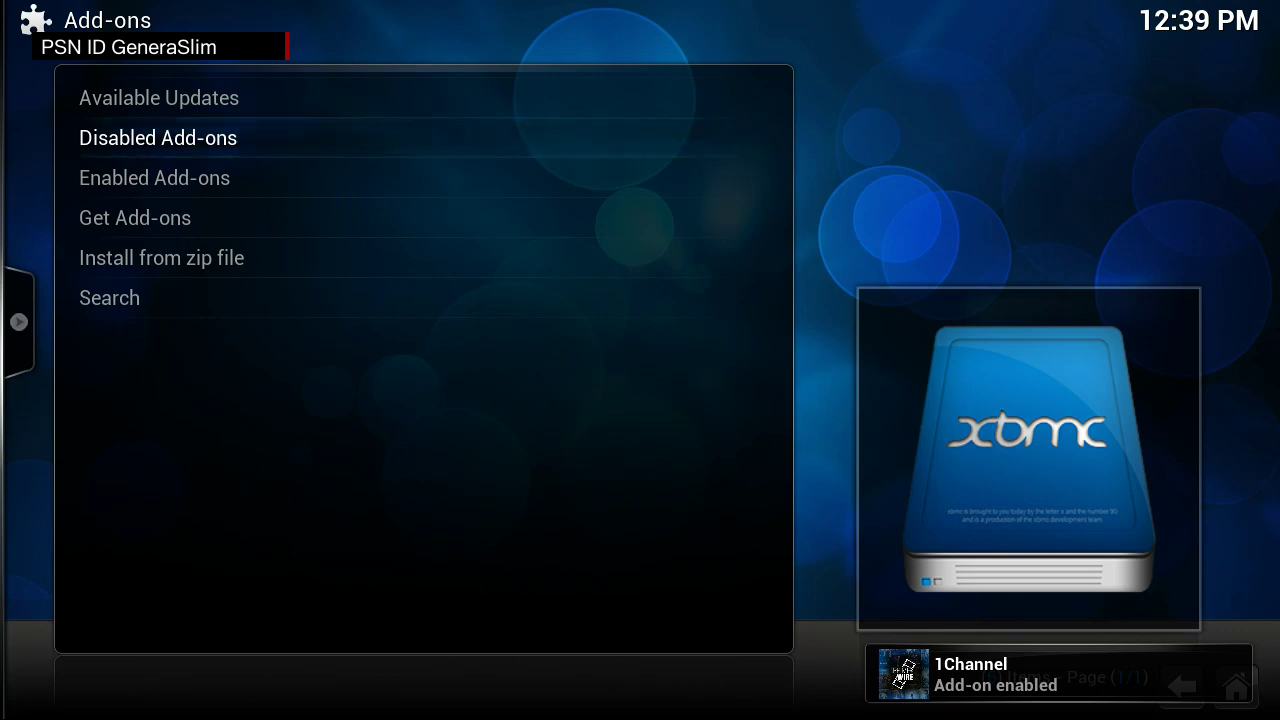
Return to the home screen and open the add-ons of the Videos section
click(1249, 703)
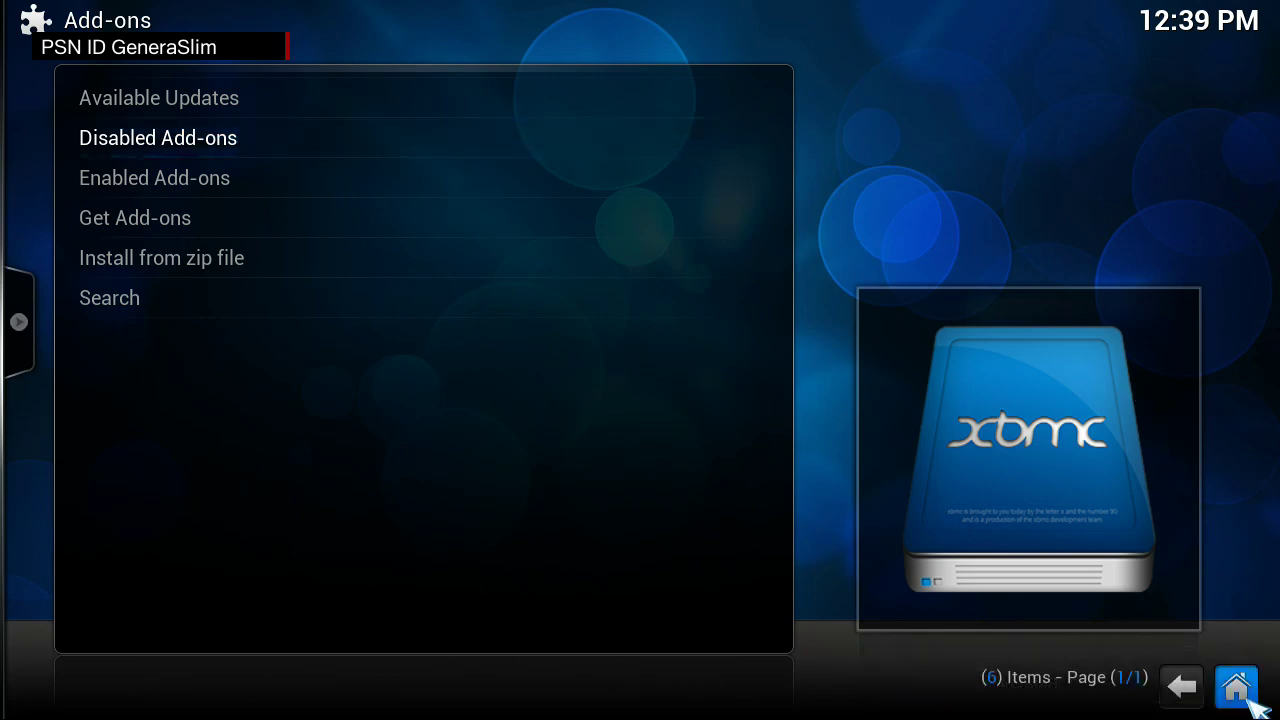
key(Right)
key(Right)
key(Right)
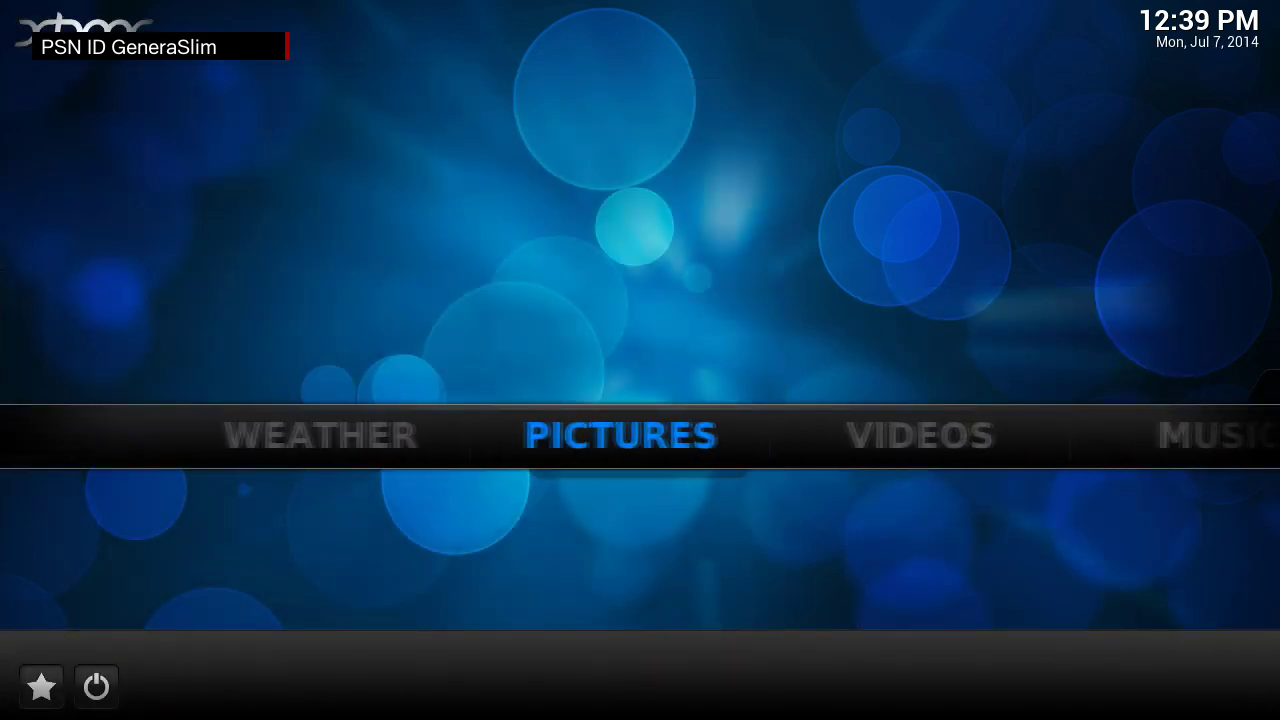
key(Down)
key(Right)
key(Return)
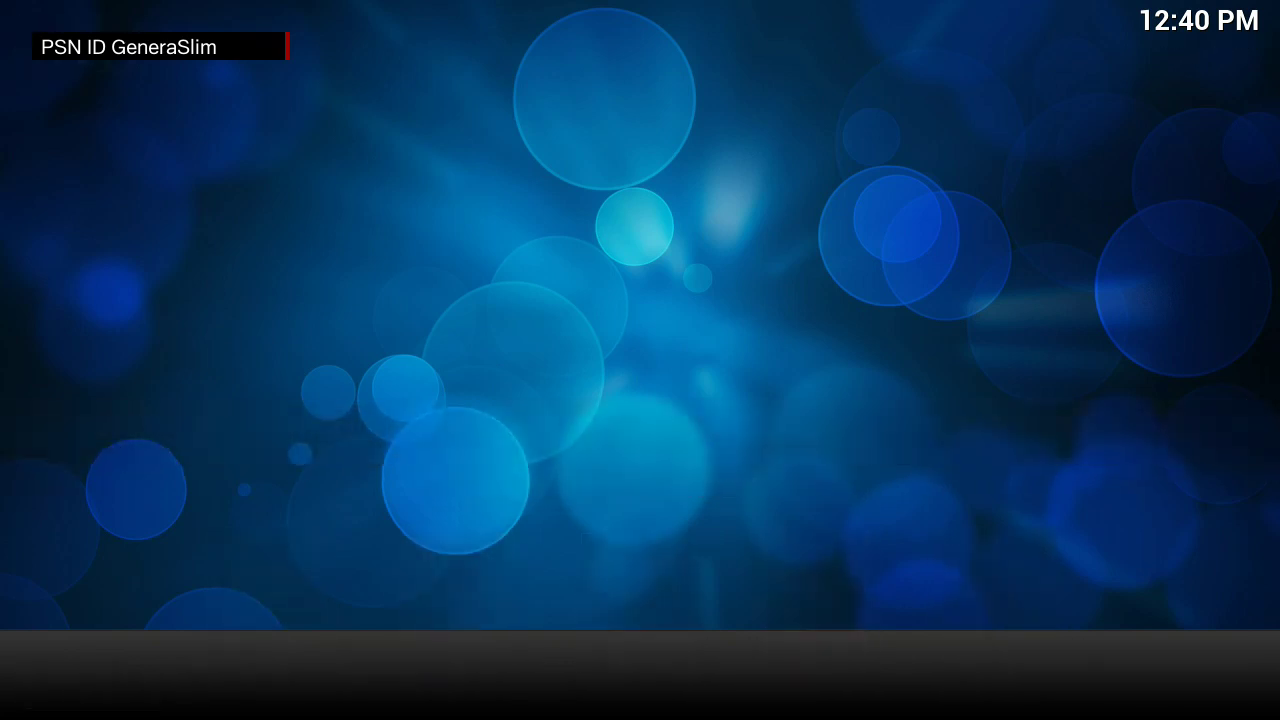
Launch the 1Channel add-on and dismiss its new features notice
key(Right)
key(Right)
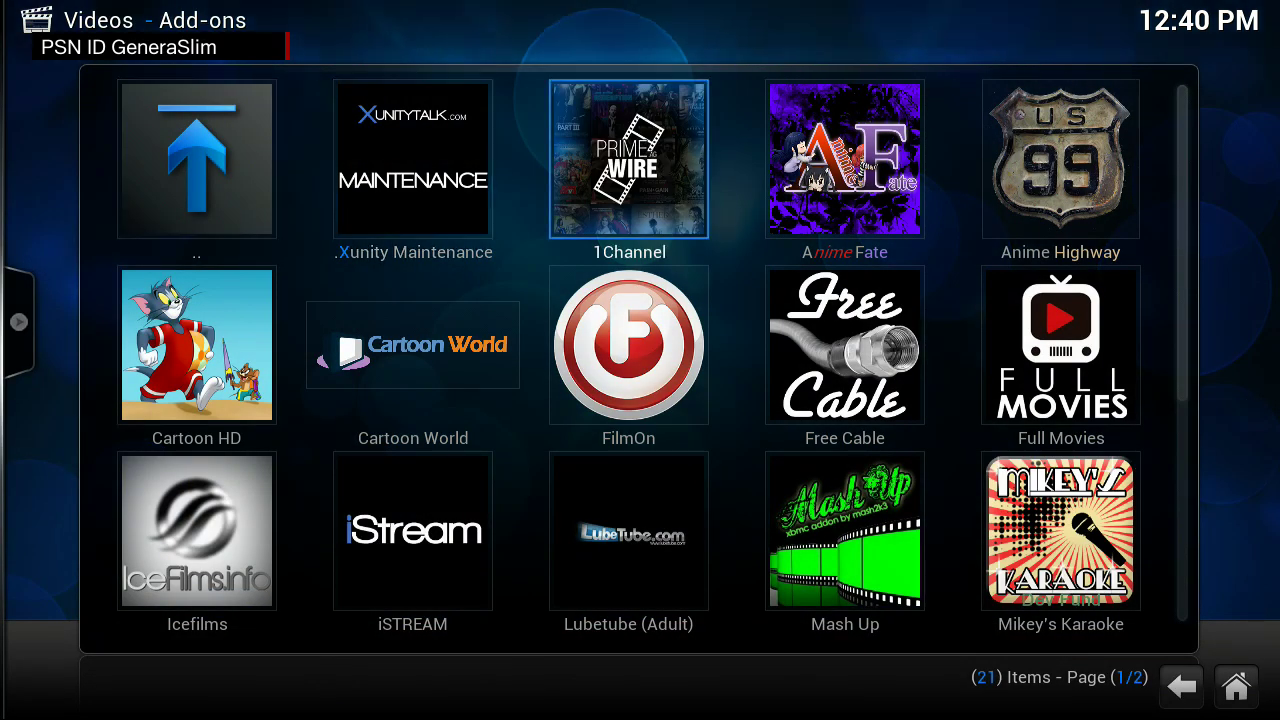
key(Return)
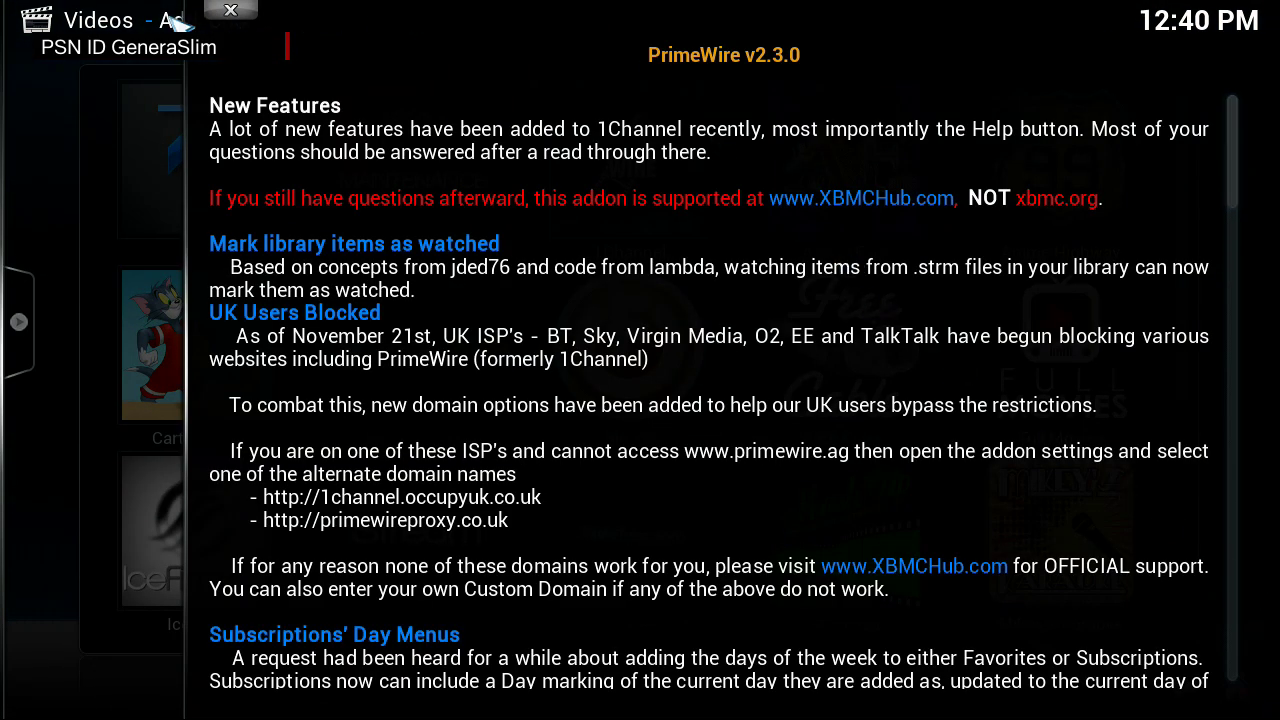
click(230, 10)
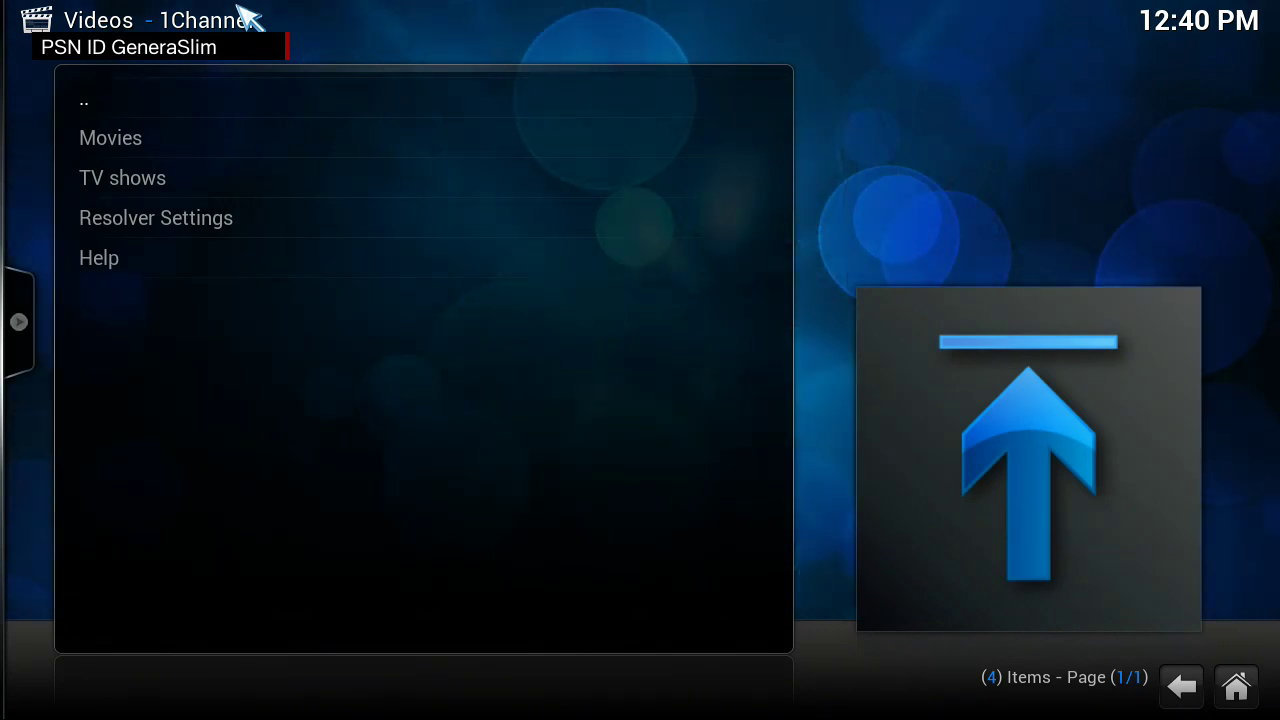
Open the Movies section of 1Channel
key(Down)
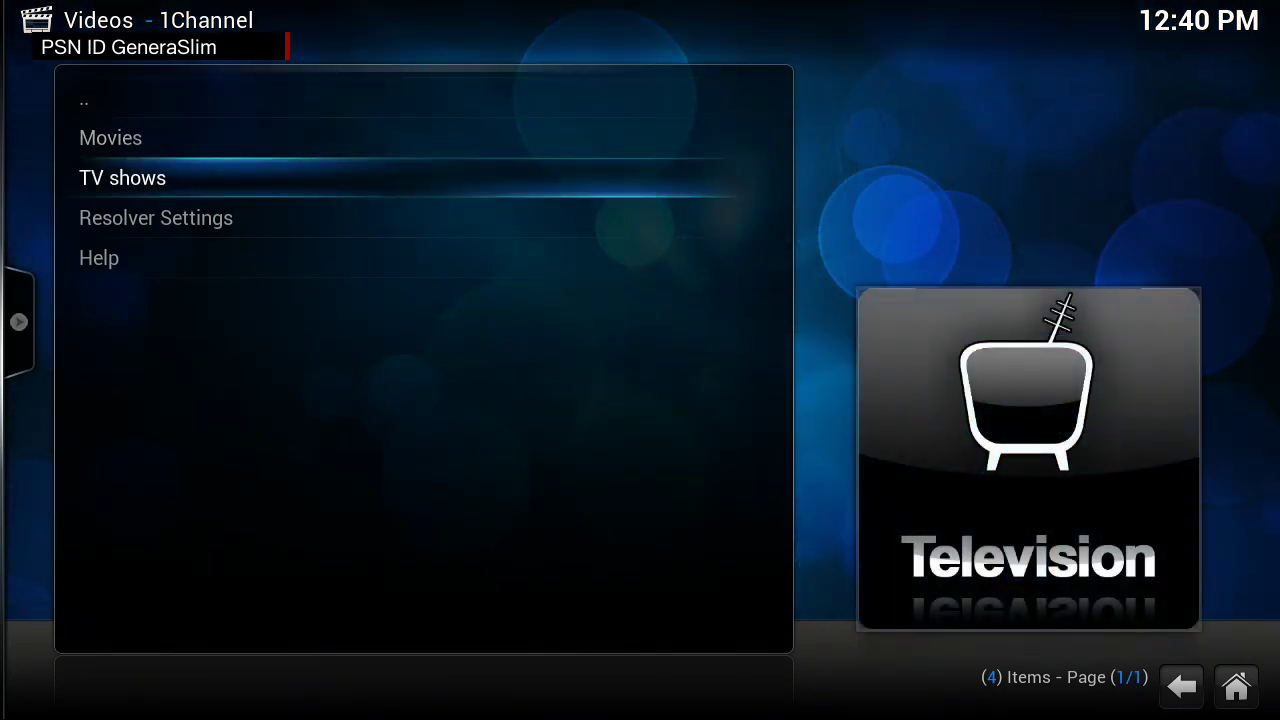
key(Up)
key(Return)
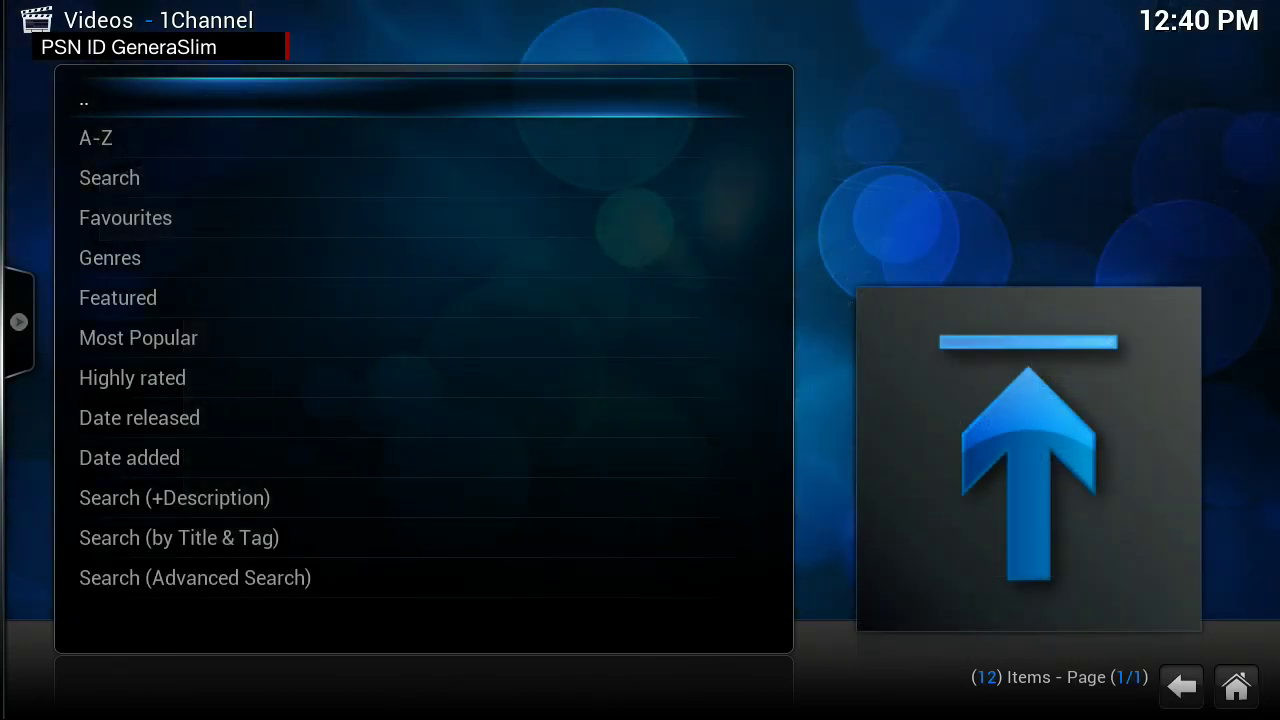
Open the Featured category of the 1Channel Movies section
key(Down)
key(Down)
key(Down)
key(Down)
key(Up)
key(Down)
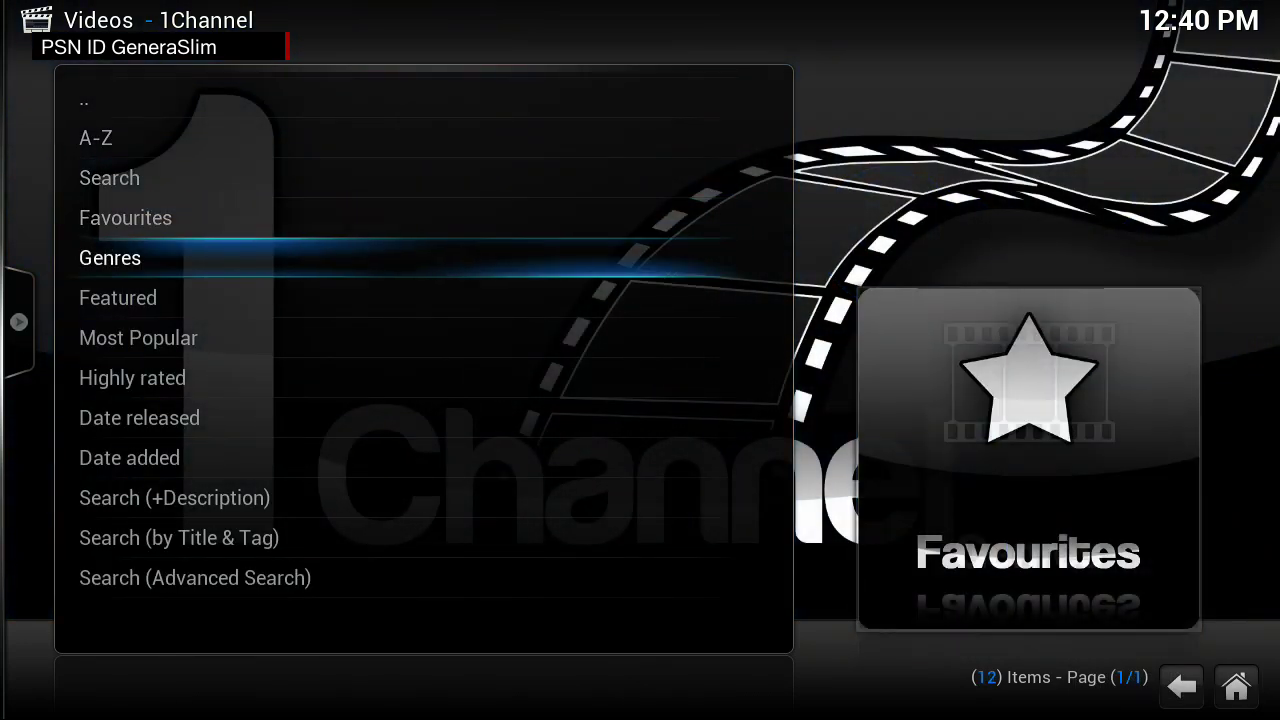
key(Down)
key(Return)
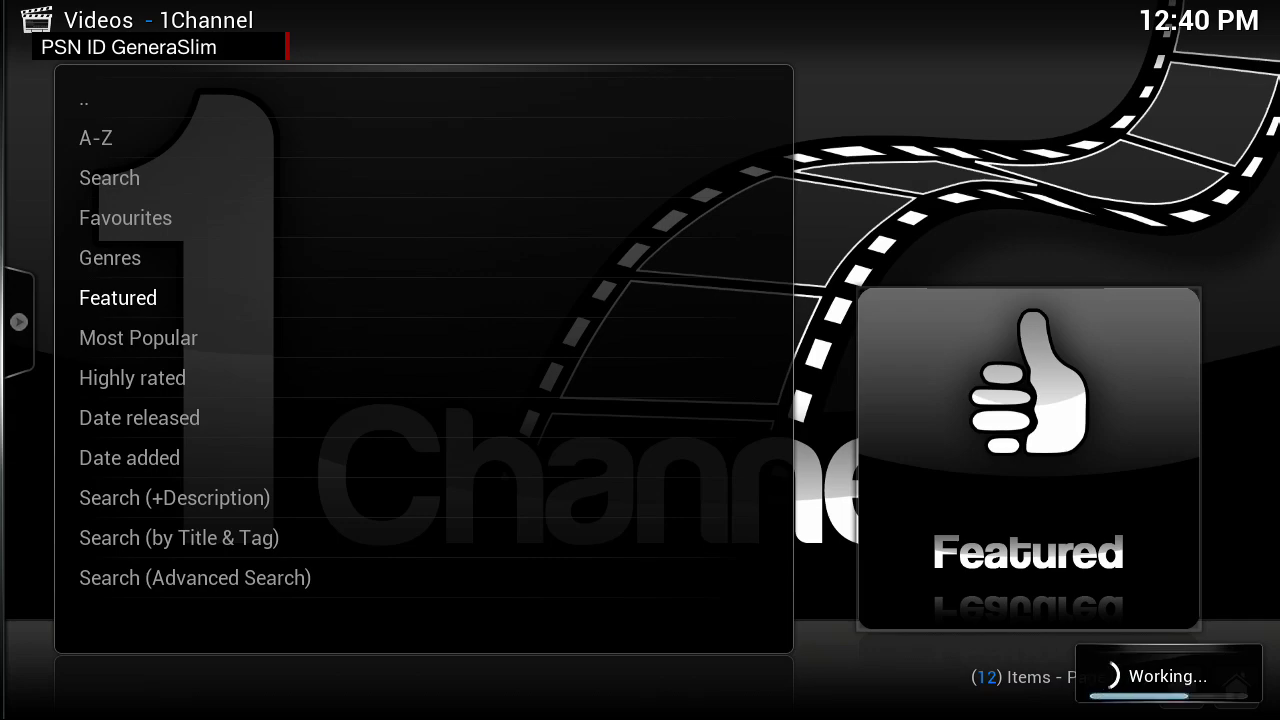
Play Noah (2014) from the featured movies using the firedrive.com DVD stream
key(Down)
key(Down)
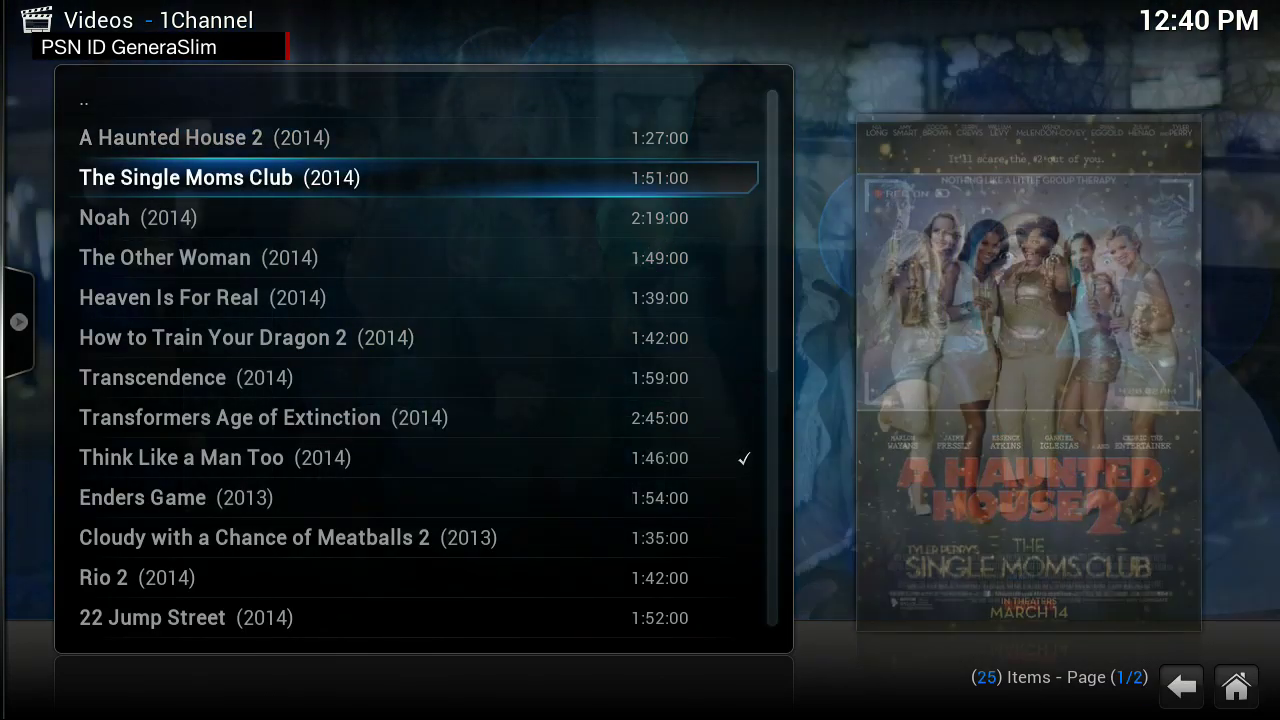
key(Down)
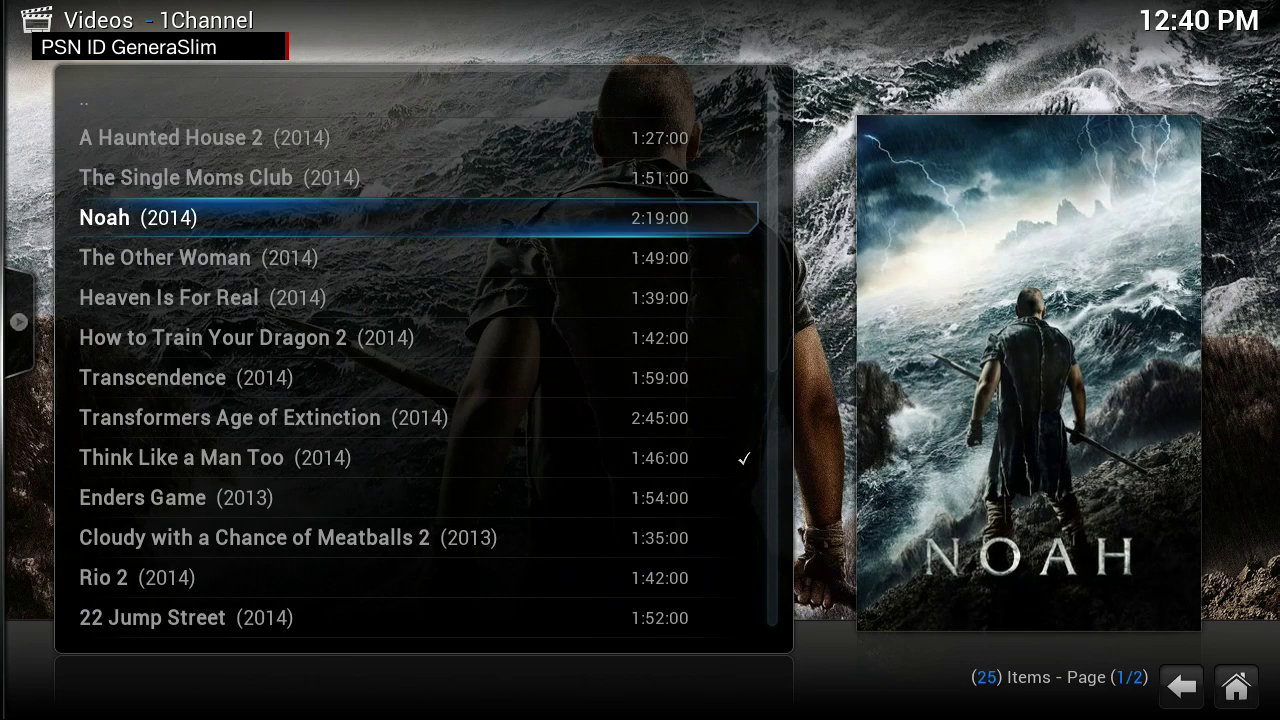
key(Return)
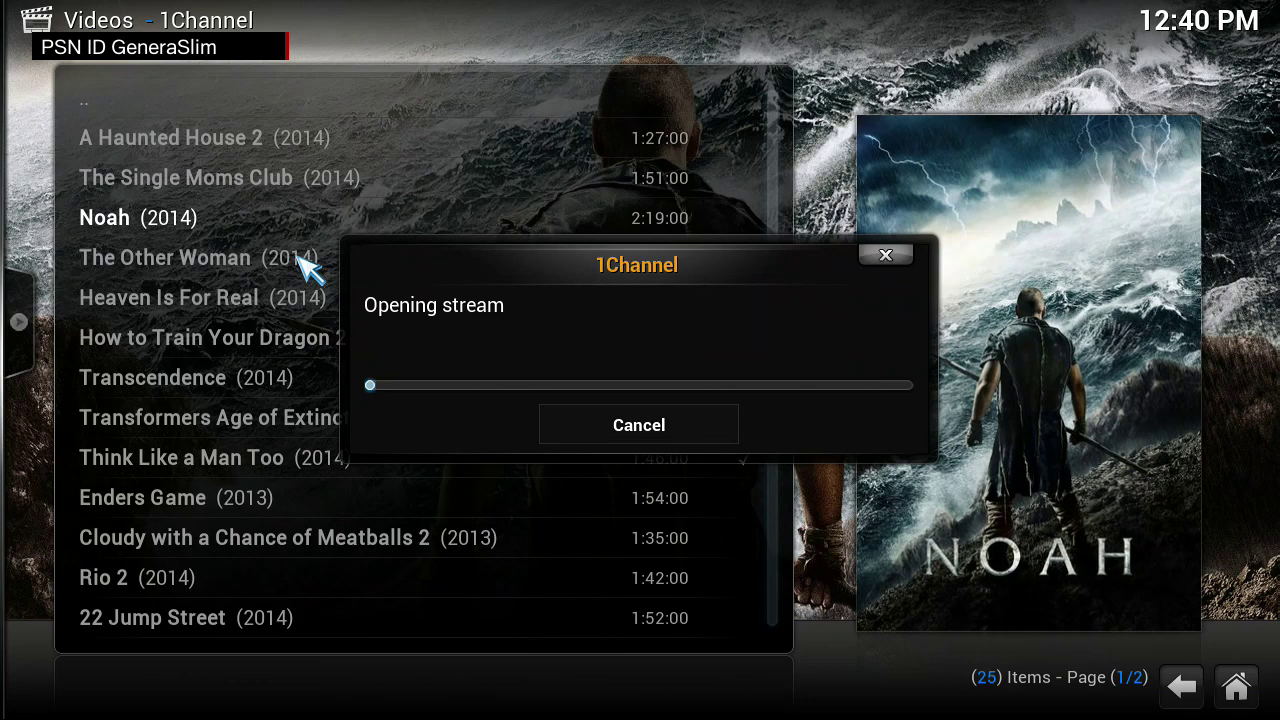
key(Down)
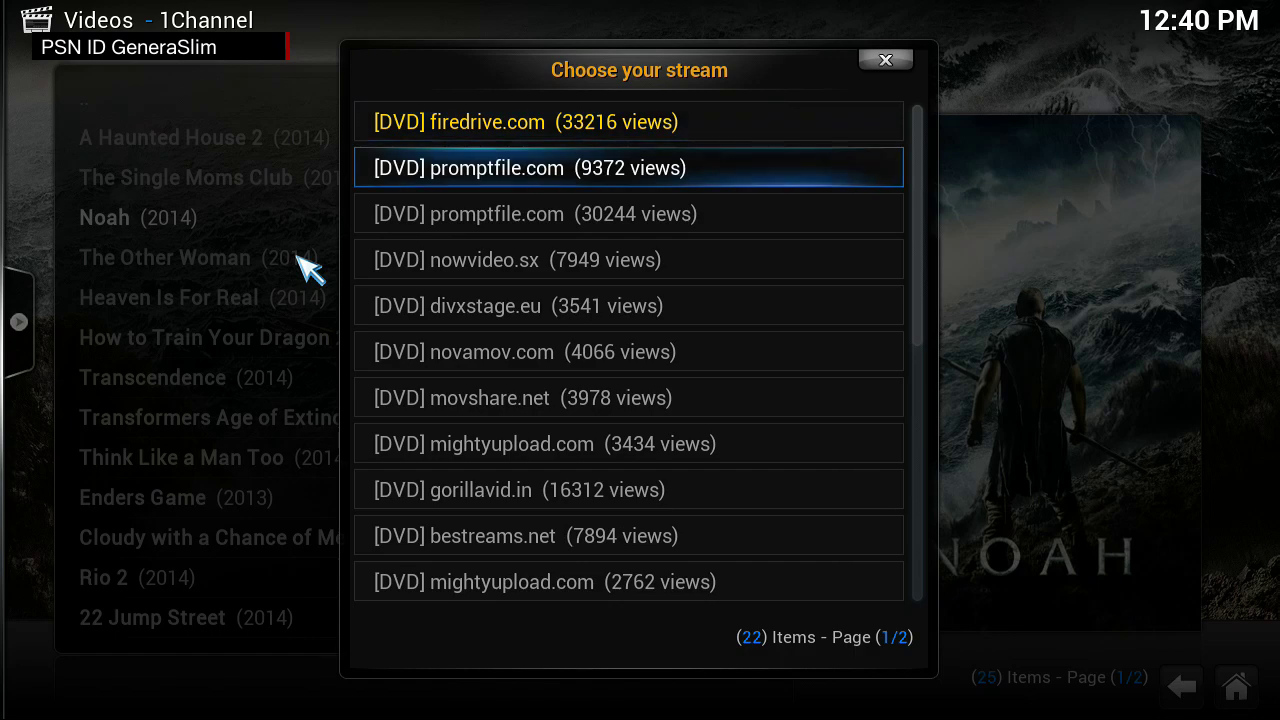
key(Up)
key(Return)
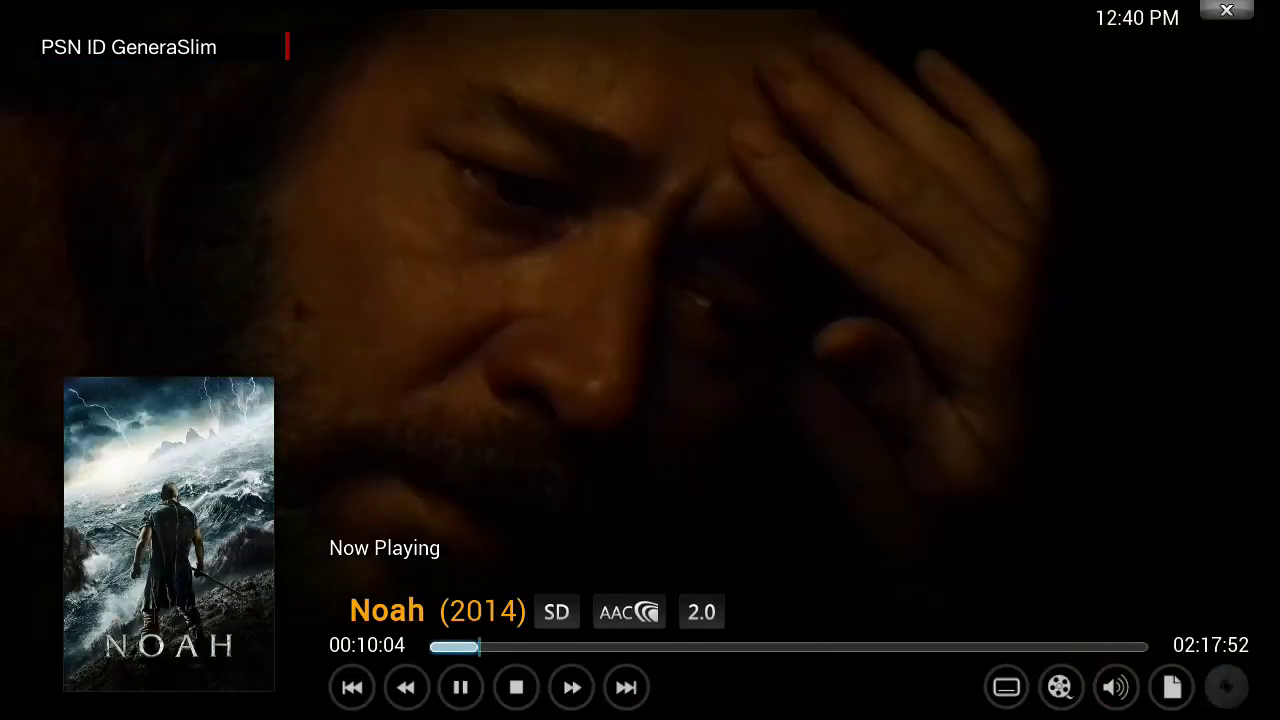
Stop the playback of Noah and return to the list of featured movies
click(517, 687)
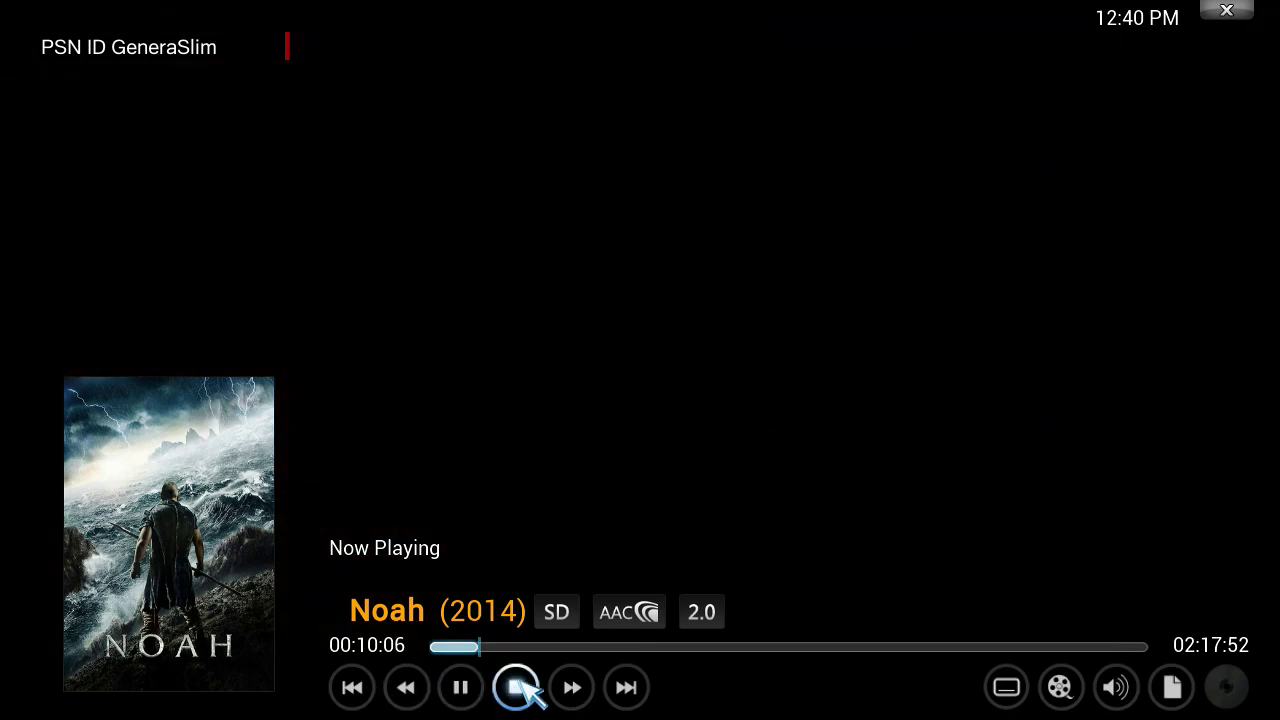
key(BackSpace)
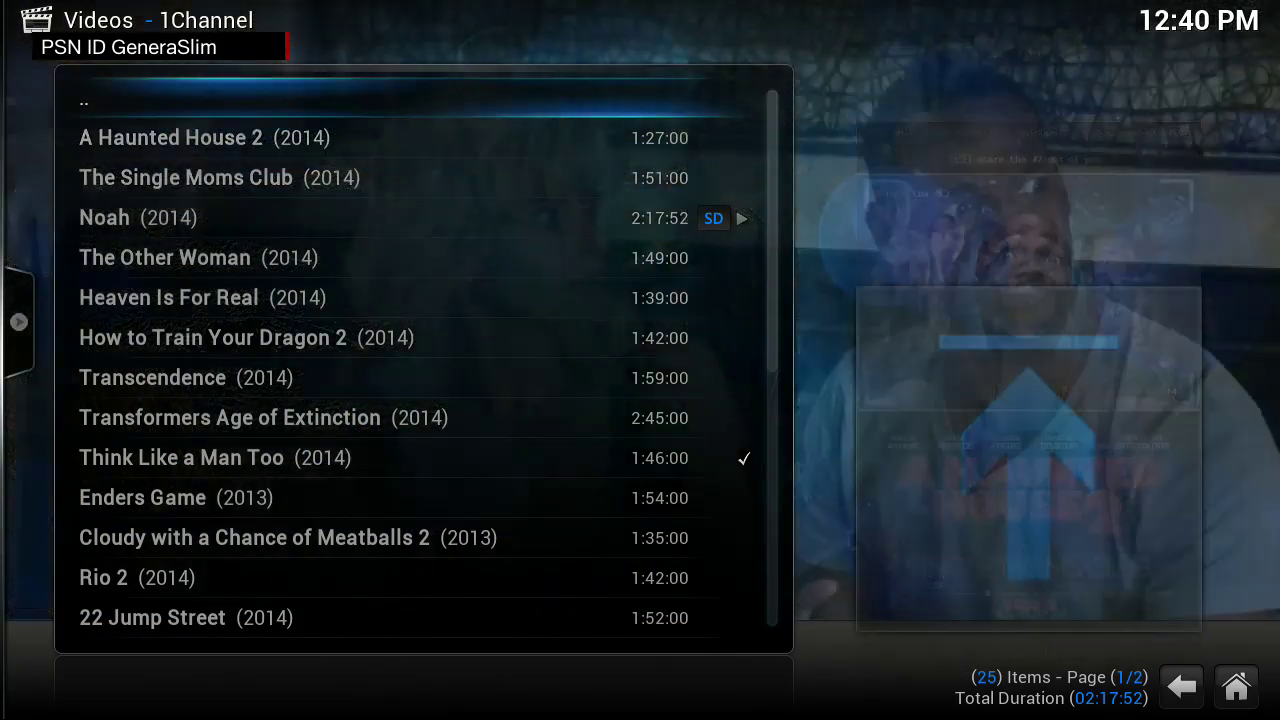